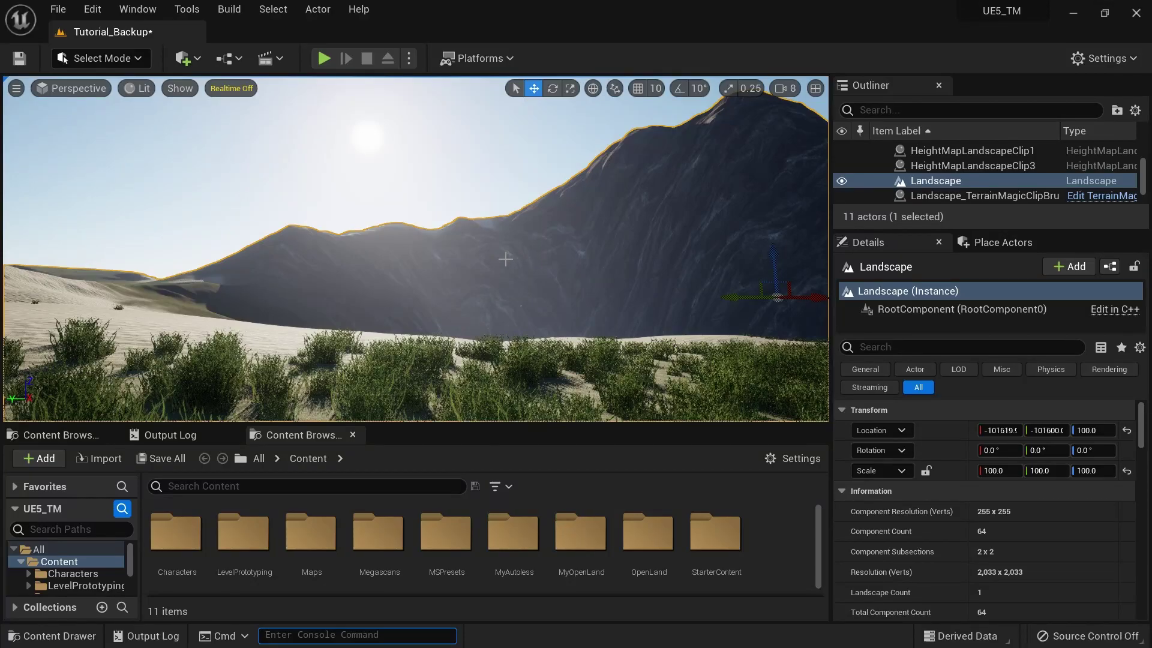
Play the level in the viewport, run the character from the grass onto the sand and back to test the ground-layer label, and stop playing
{"action": "mouse_move", "coordinate": [372, 264]}
{"action": "right_mouse_down"}
{"action": "mouse_move", "coordinate": [336, 360]}
{"action": "mouse_move", "coordinate": [330, 321]}
{"action": "mouse_move", "coordinate": [382, 261]}
{"action": "right_mouse_up"}
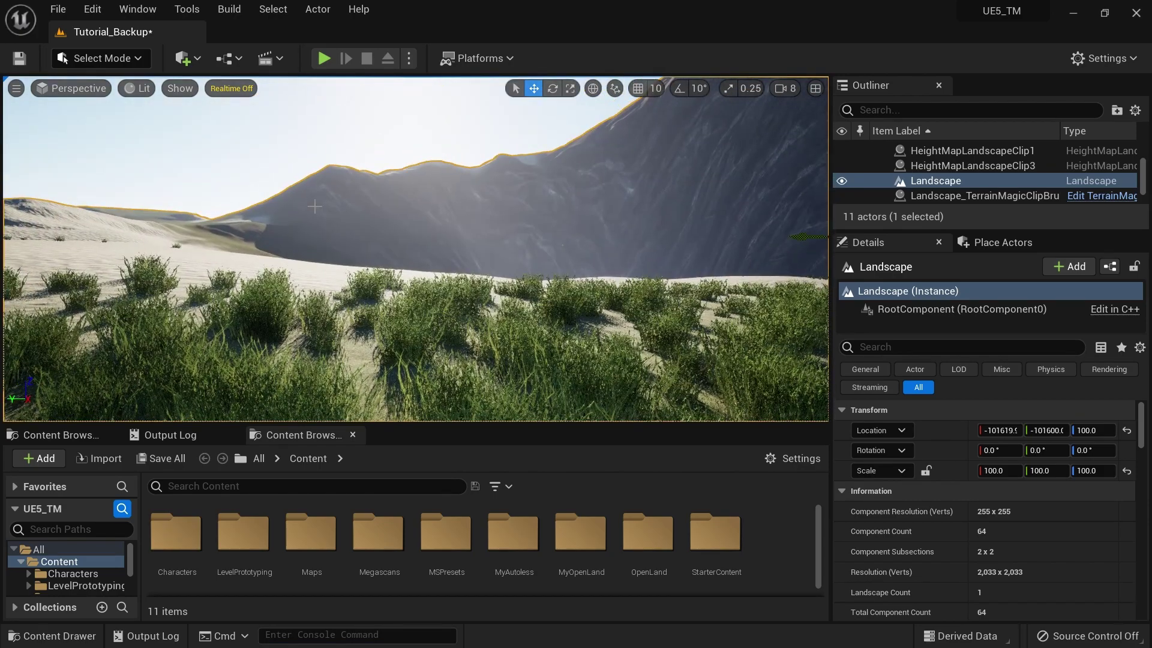
{"action": "key", "text": "alt+p"}
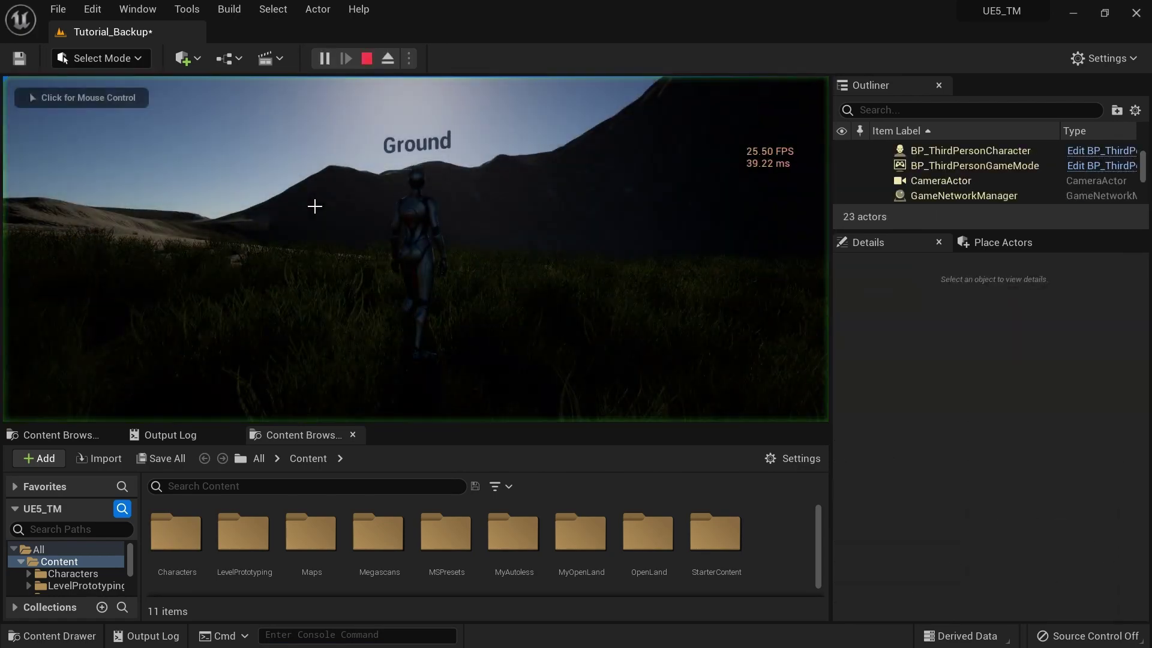
{"action": "left_click", "coordinate": [315, 206]}
{"action": "key", "text": "w"}
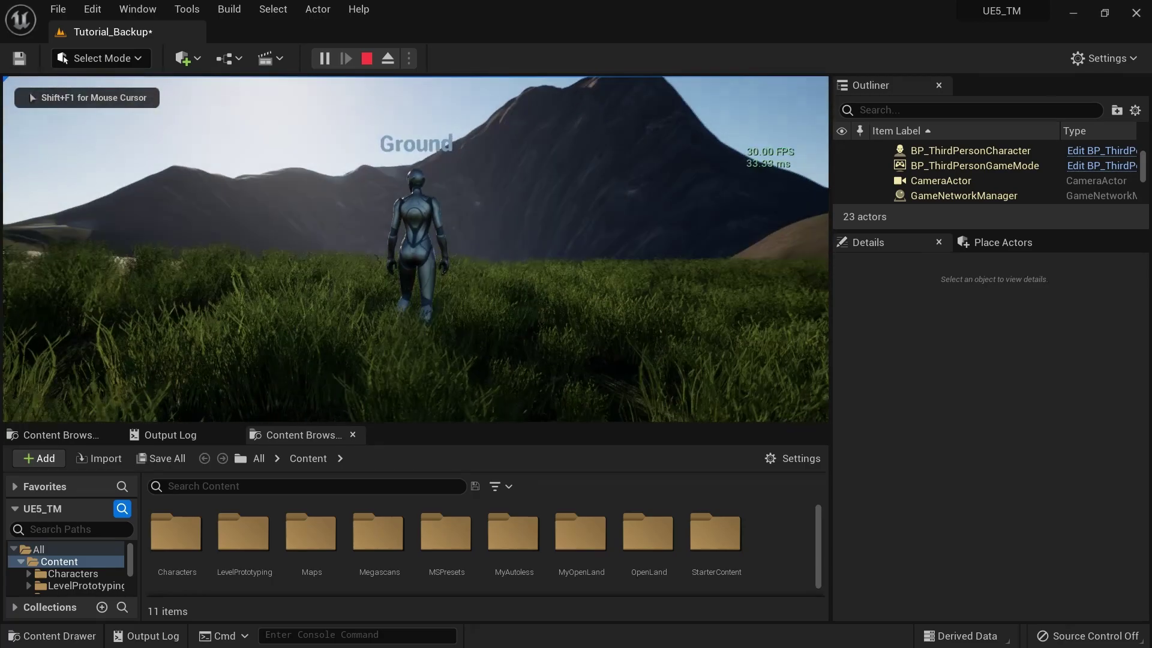
{"action": "key", "text": "w"}
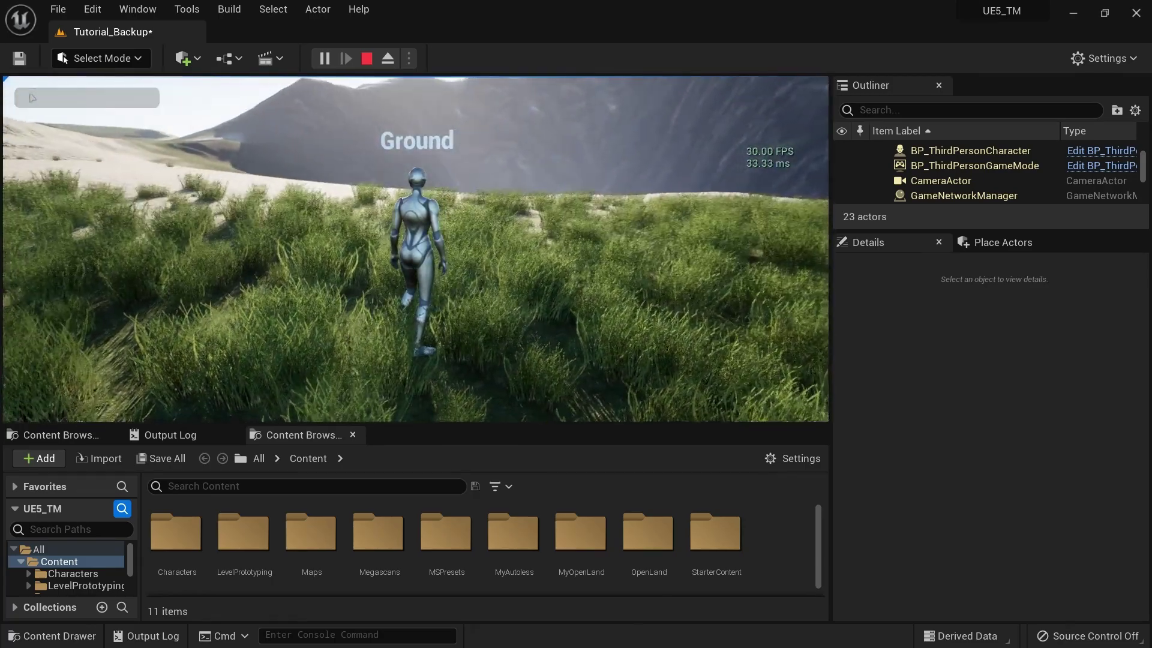
{"action": "key", "text": "w"}
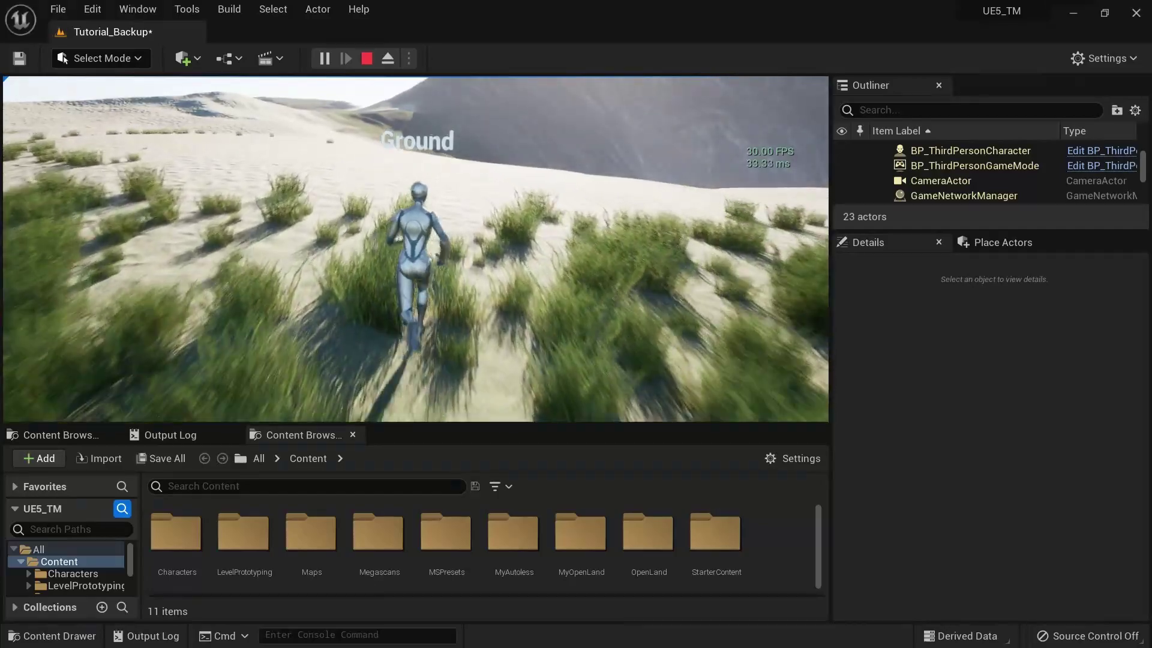
{"action": "key", "text": "w"}
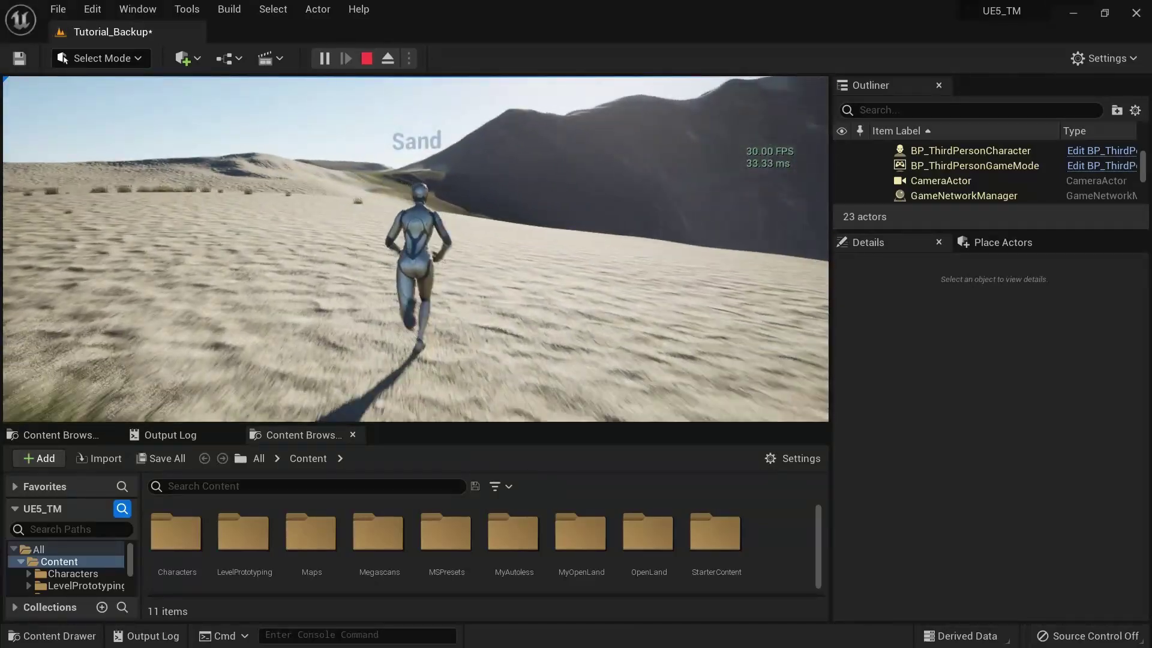
{"action": "key", "text": "s"}
{"action": "key", "text": "w"}
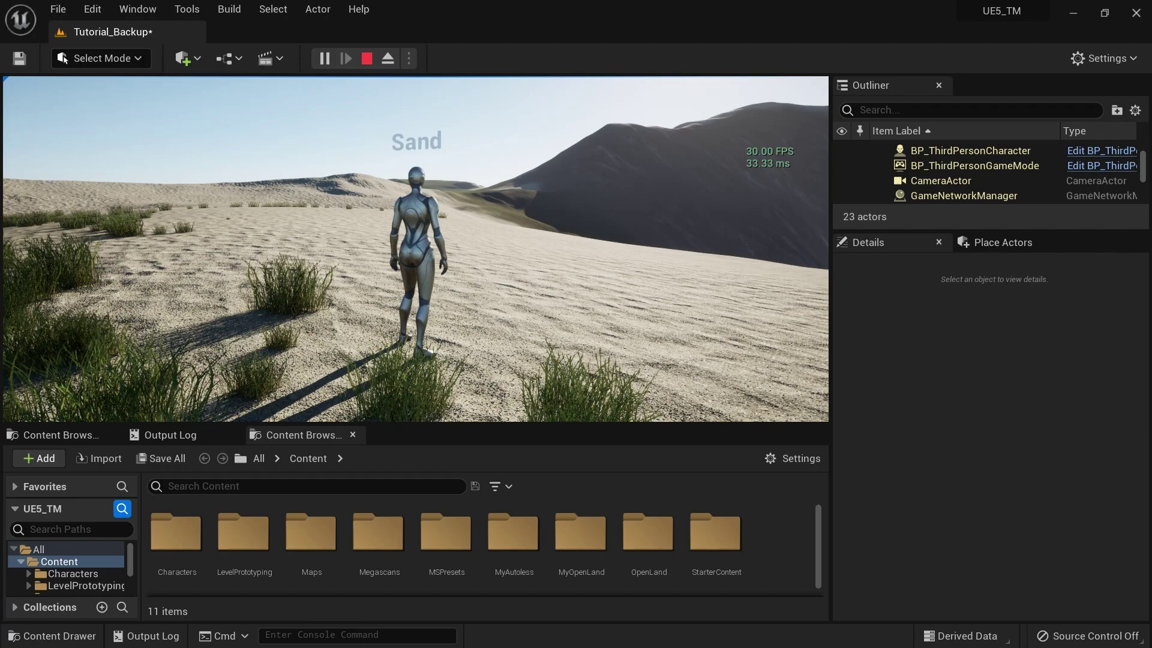
{"action": "key", "text": "w"}
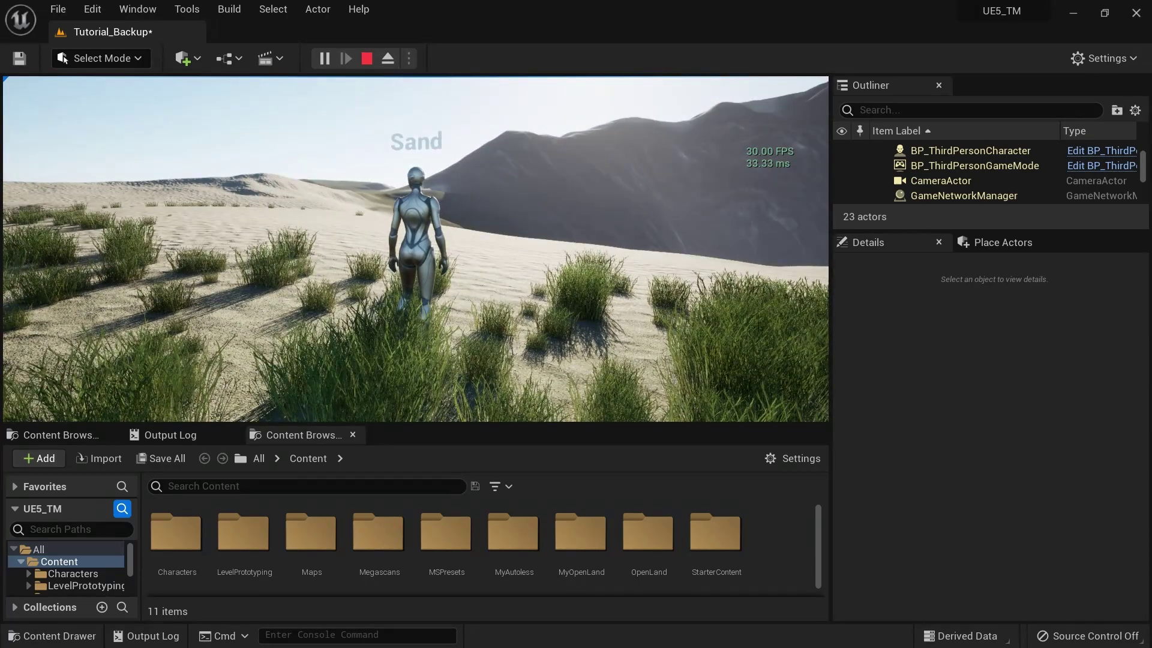
{"action": "key", "text": "w"}
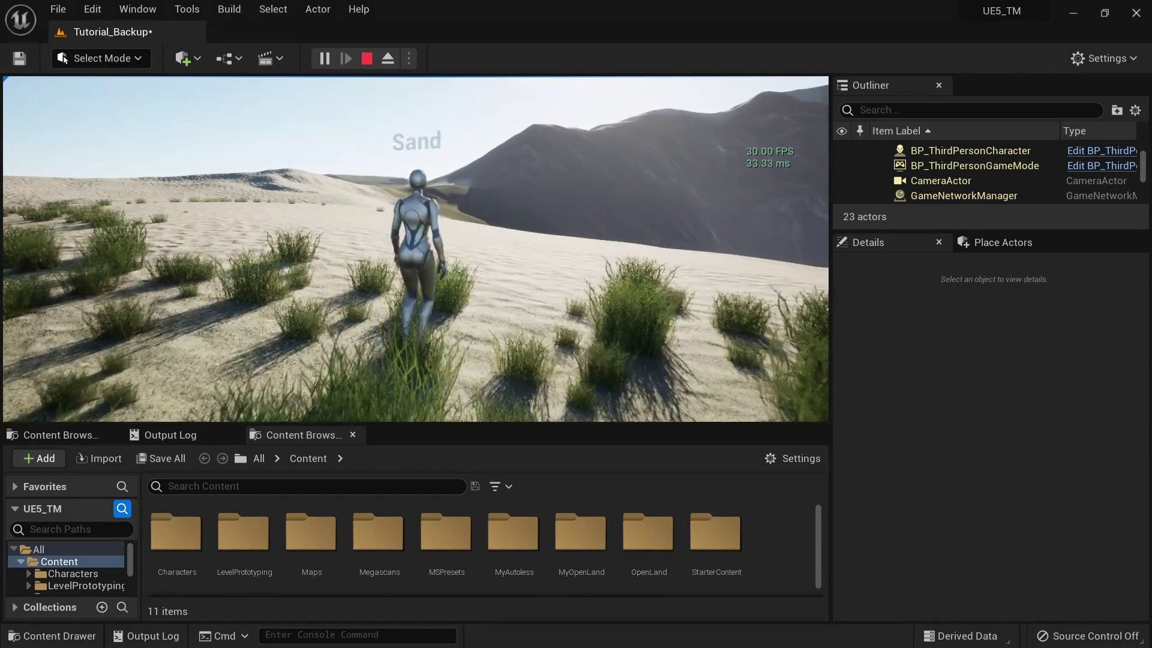
{"action": "key", "text": "w"}
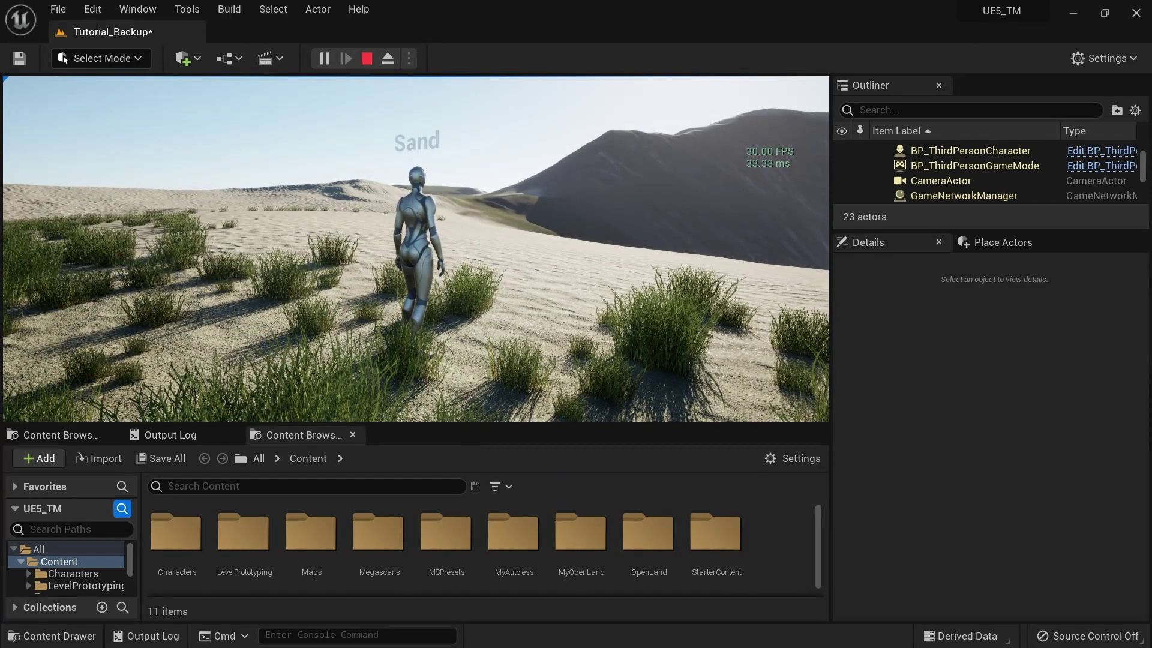
{"action": "key", "text": "w"}
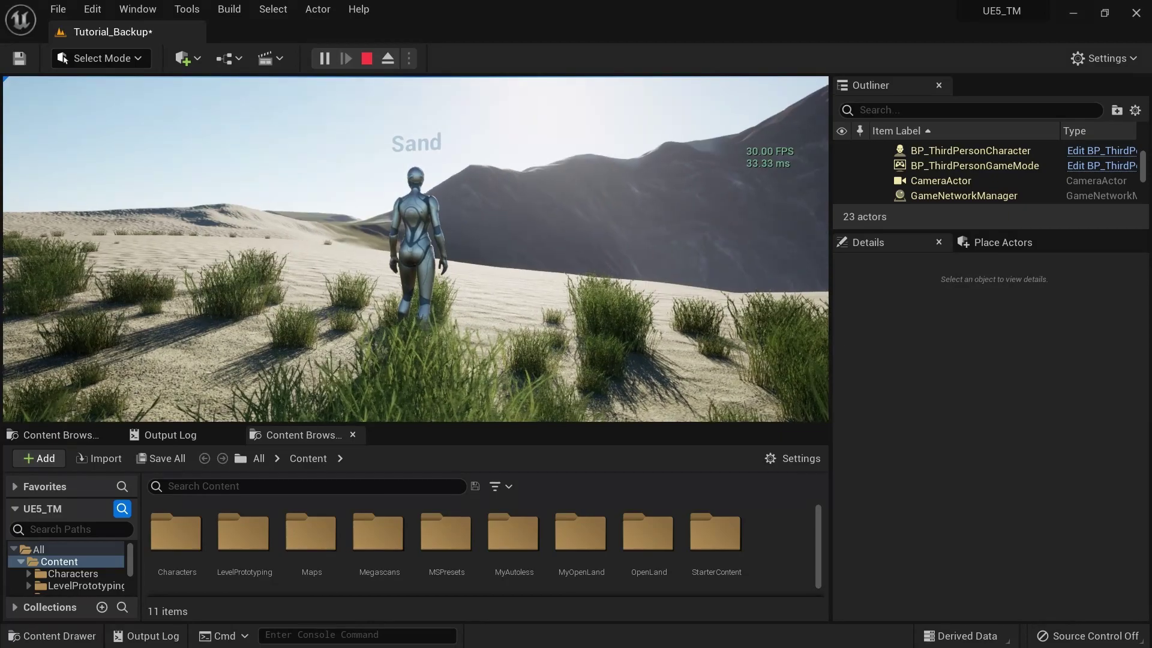
{"action": "key", "text": "Escape"}
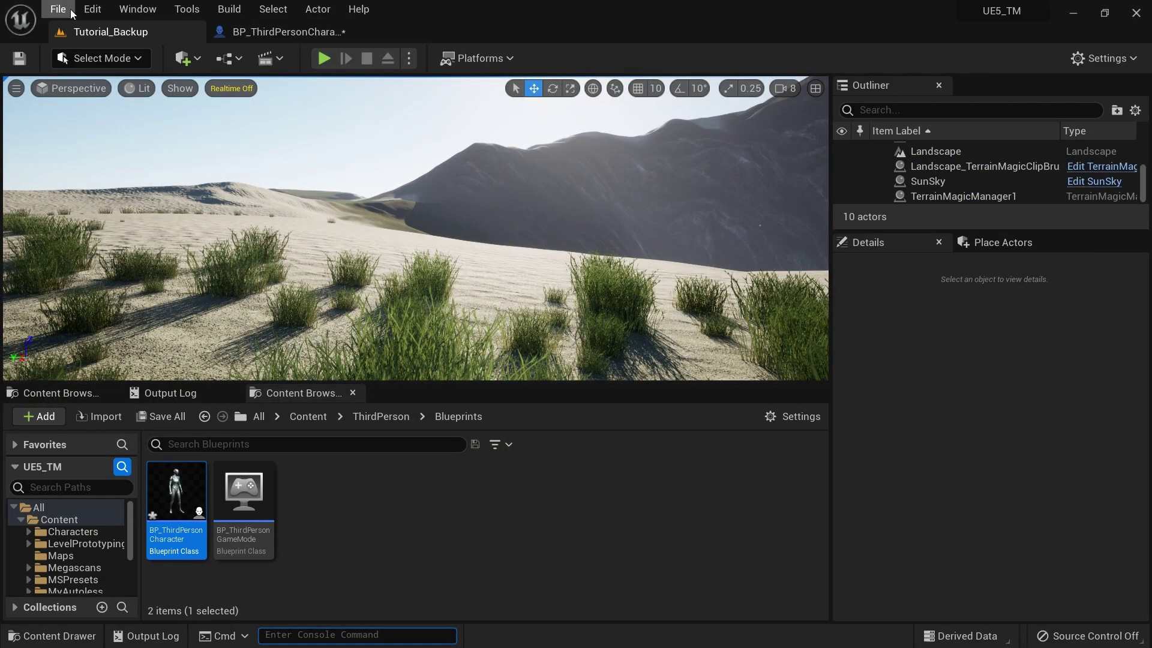
Search the project's plugins for "Terr" to check that Terrain Magic is enabled, and close the plugin list
{"action": "left_click", "coordinate": [90, 9]}
{"action": "left_click", "coordinate": [137, 251]}
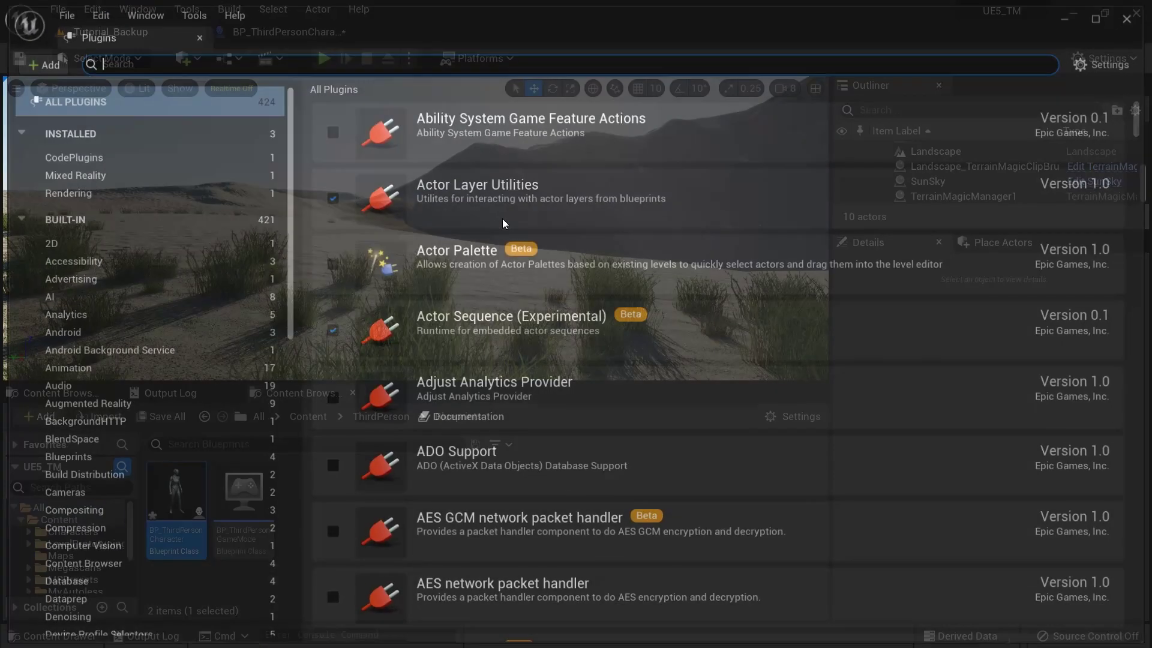
{"action": "type", "text": "Terr"}
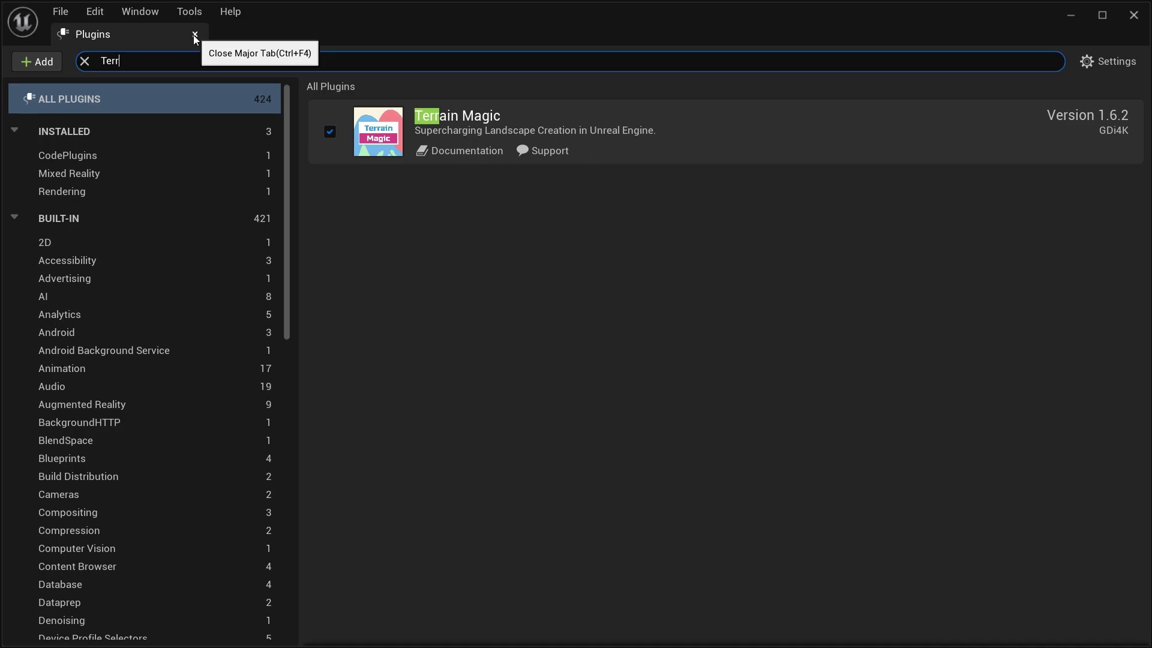
{"action": "left_click", "coordinate": [195, 35]}
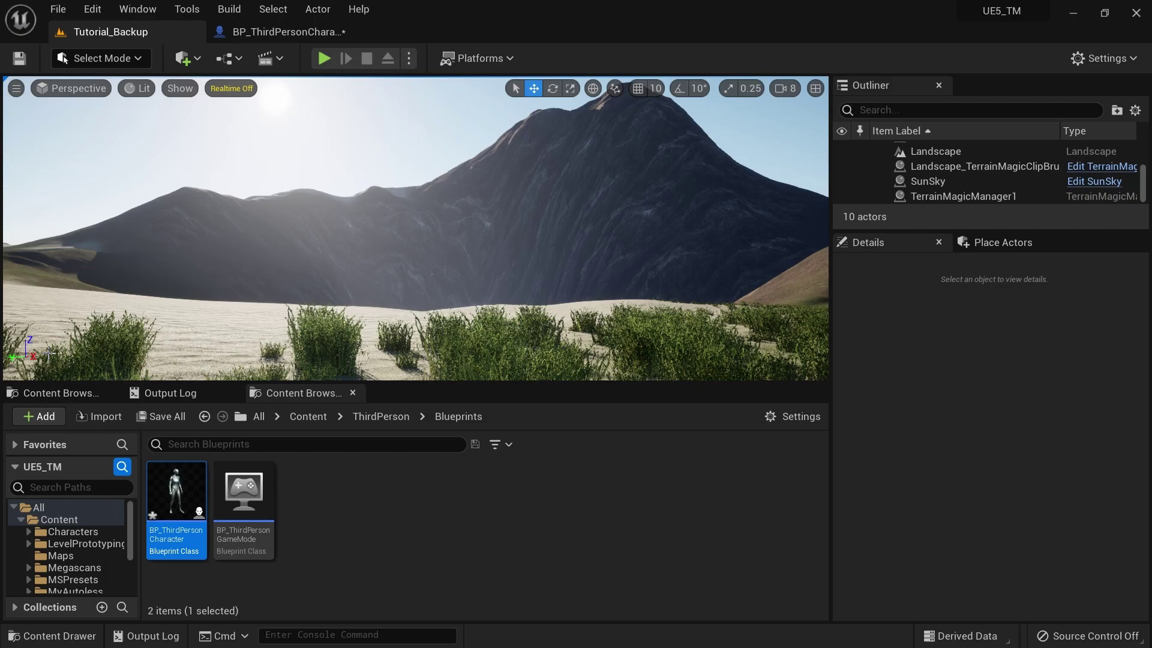
In Landscape mode, place a TerrainMagicInfoBrush on the landscape with the Blueprint sculpting tool
{"action": "left_click", "coordinate": [93, 59]}
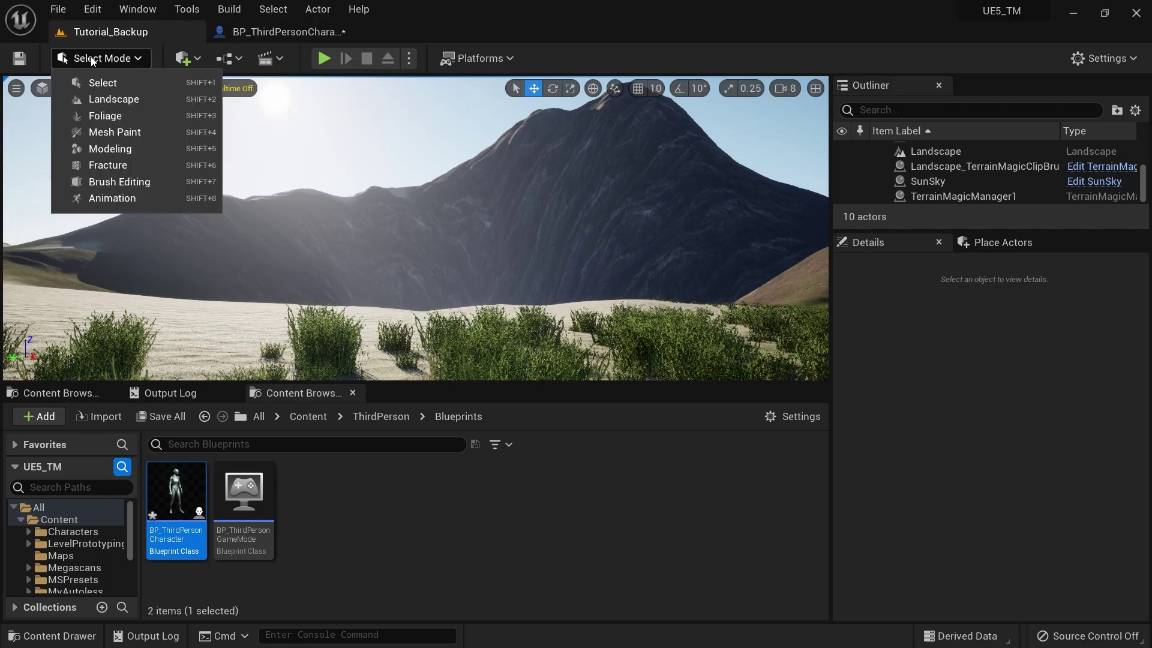
{"action": "left_click", "coordinate": [115, 100]}
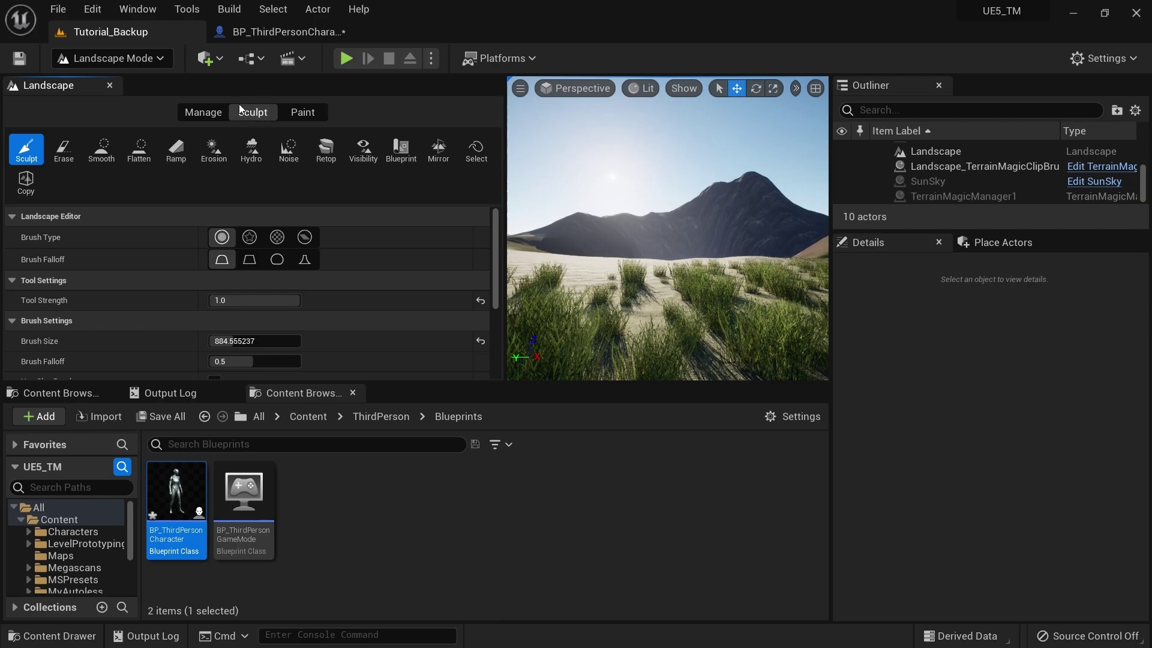
{"action": "left_click", "coordinate": [405, 153]}
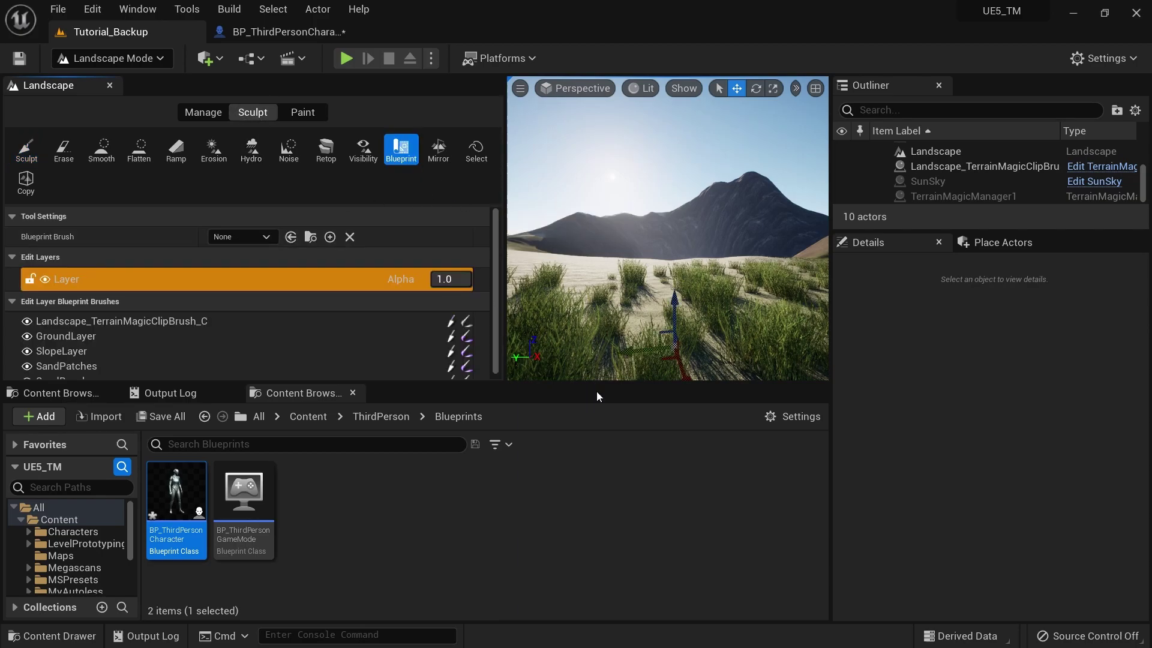
{"action": "left_click", "coordinate": [276, 237]}
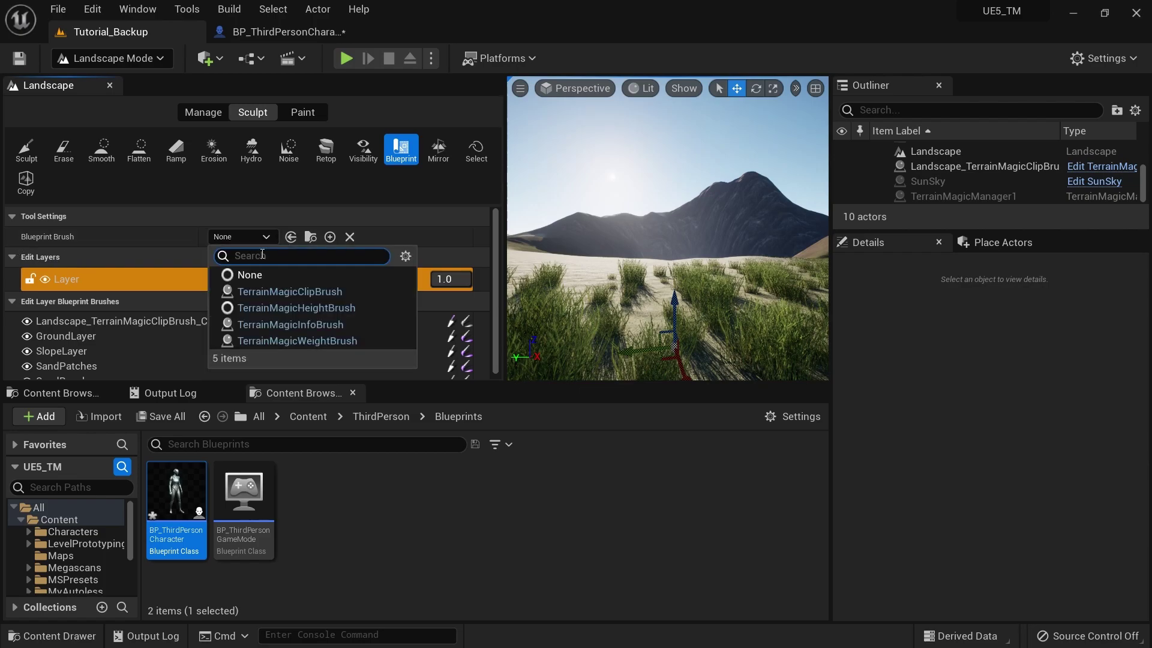
{"action": "left_click", "coordinate": [290, 325]}
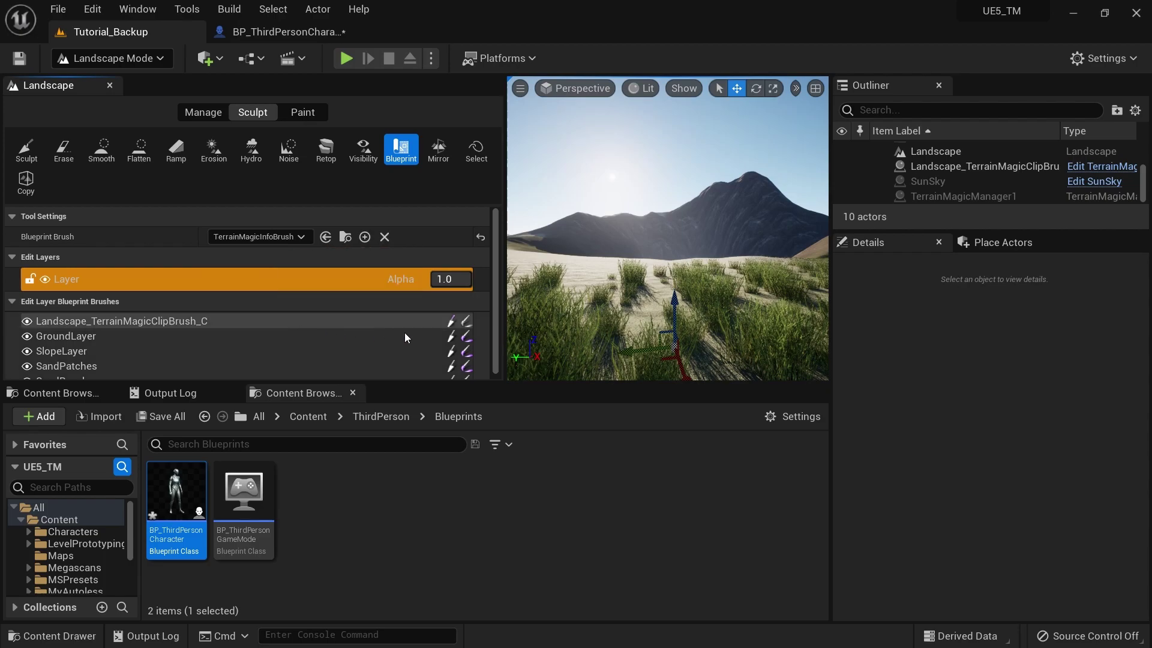
{"action": "left_click", "coordinate": [584, 248]}
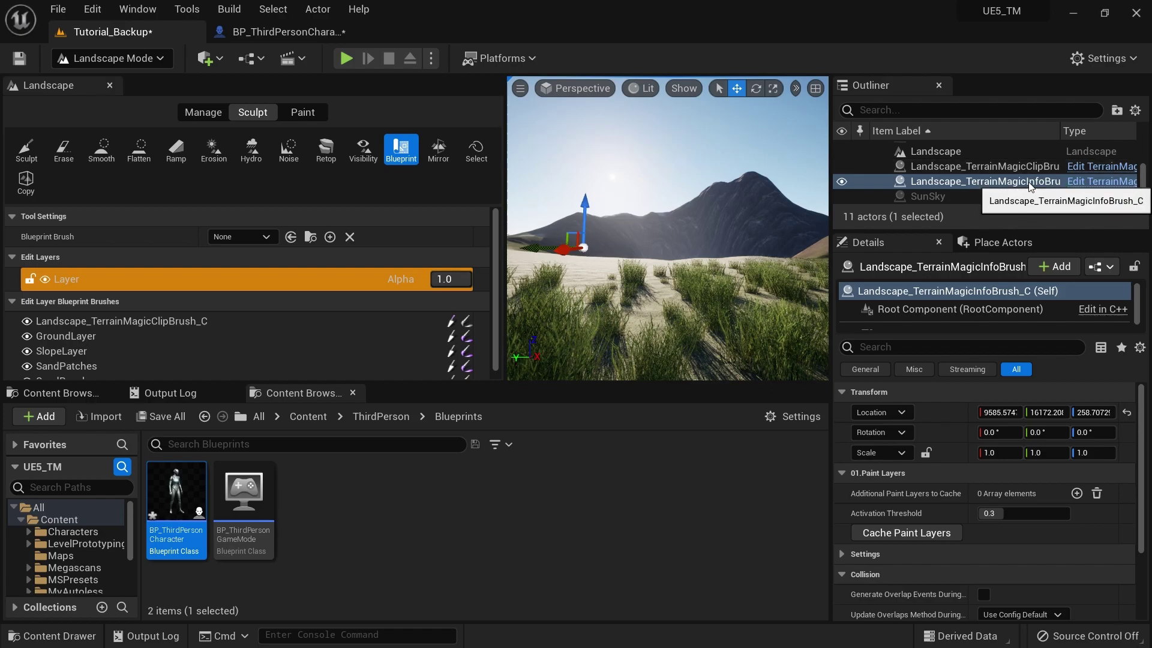
Return to Select mode and cache the paint layers of the new TerrainMagicInfoBrush actor
{"action": "left_click", "coordinate": [138, 63]}
{"action": "left_click", "coordinate": [96, 82]}
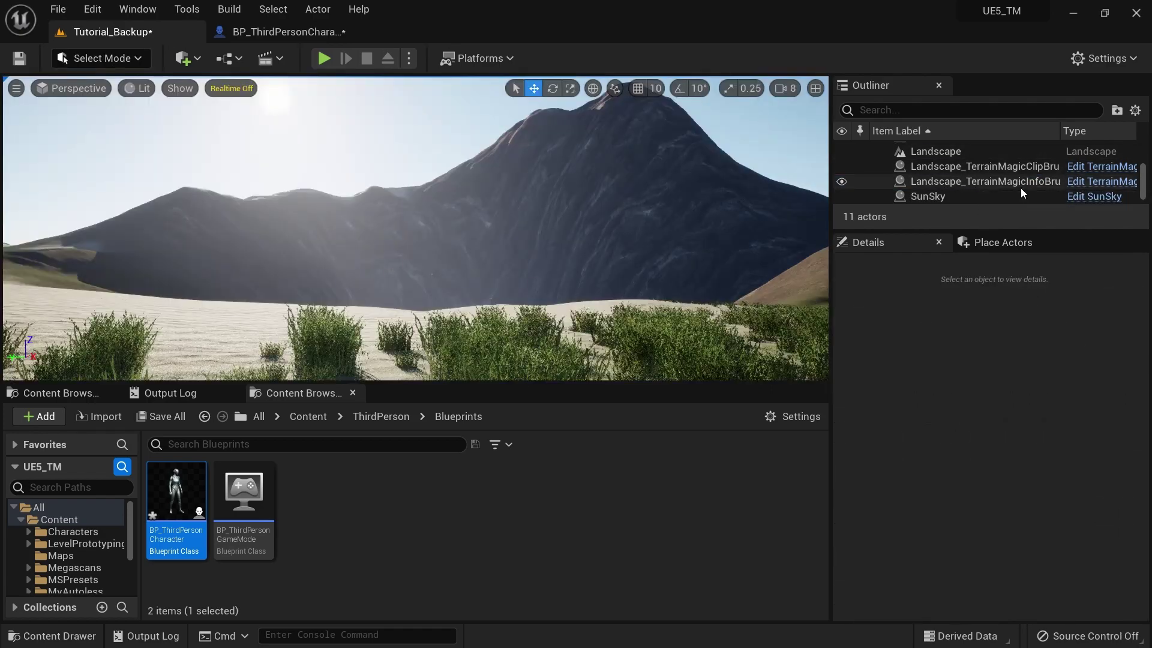
{"action": "left_click", "coordinate": [1021, 184]}
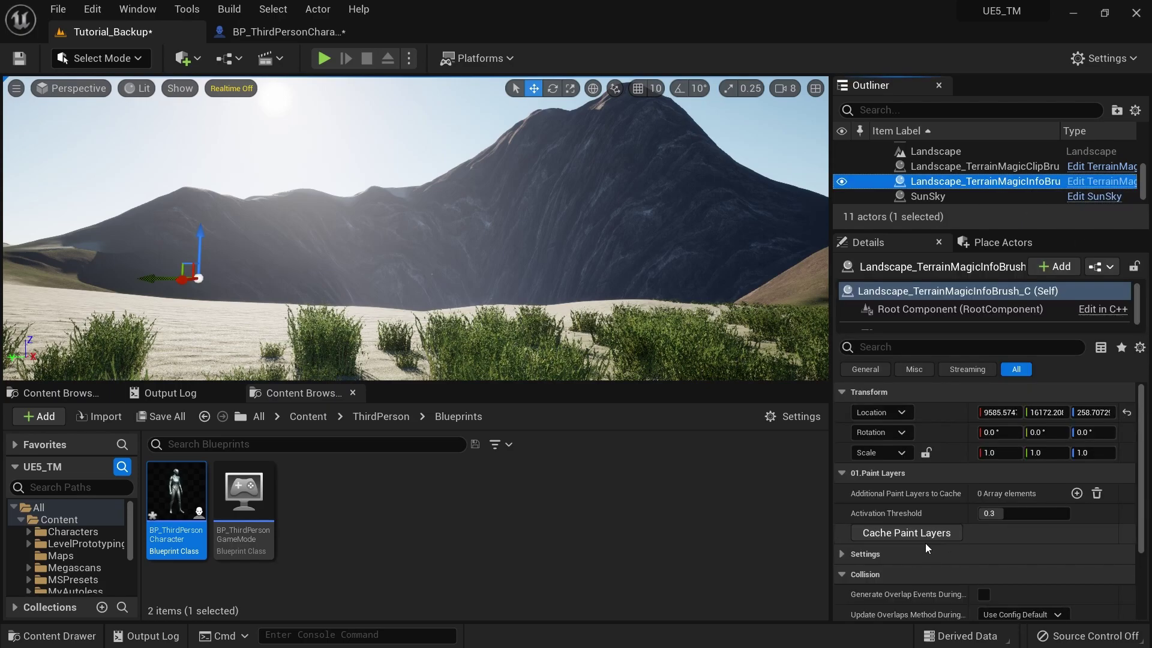
{"action": "left_click", "coordinate": [920, 539]}
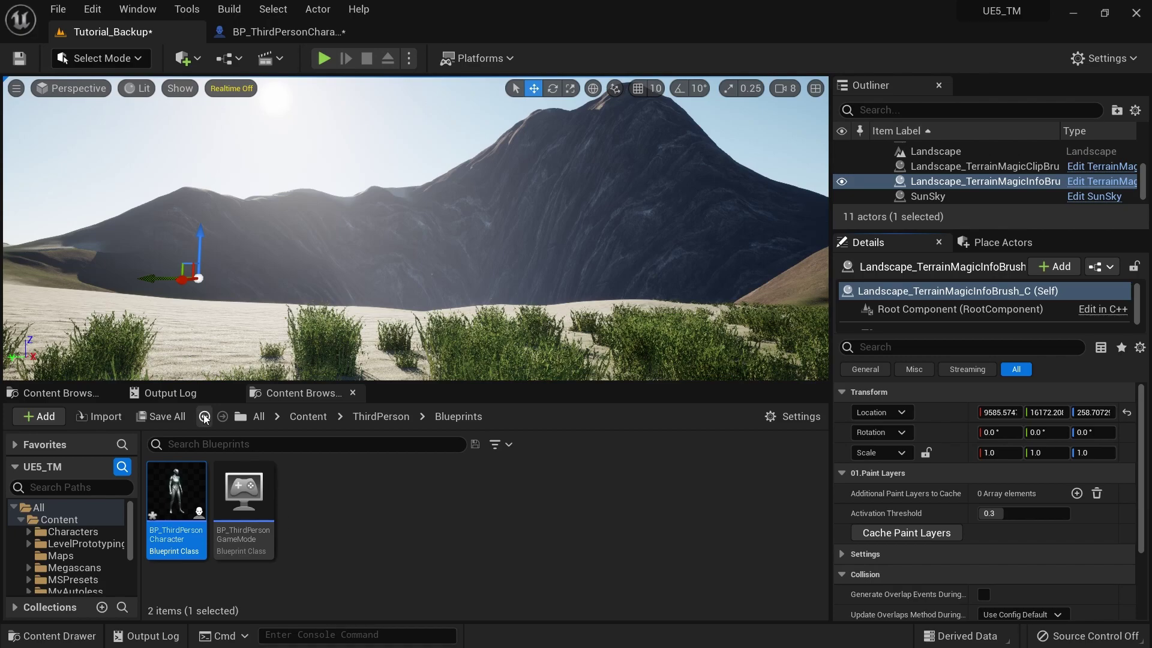
Open the BP_ThirdPersonCharacter blueprint from the ThirdPerson/Blueprints folder
{"action": "left_click", "coordinate": [381, 416]}
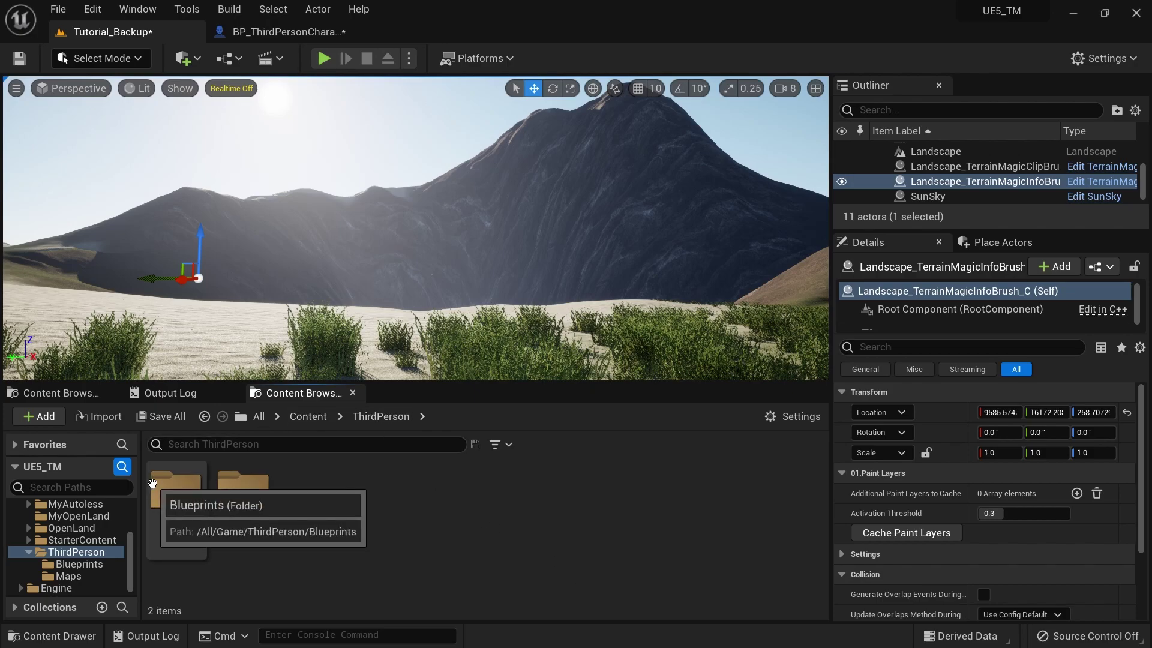
{"action": "double_click", "coordinate": [175, 490]}
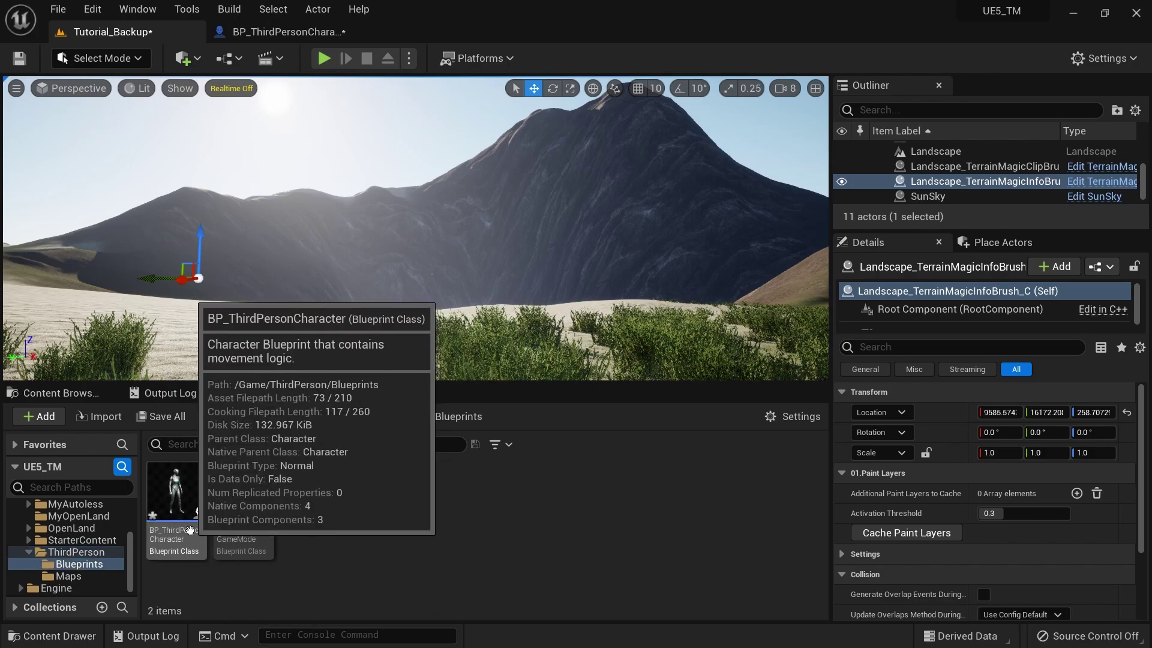
{"action": "double_click", "coordinate": [192, 535]}
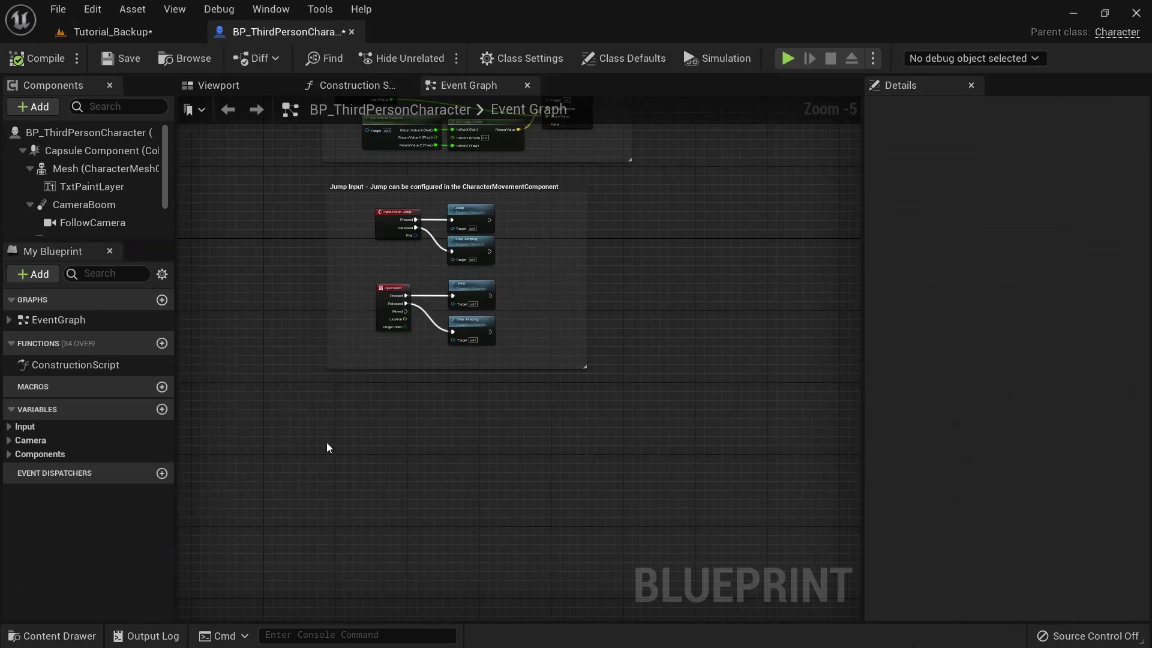
Add an Event Tick node below the jump input group and connect its execution output to a new Find Landscape Paint Layer node
{"action": "right_click", "coordinate": [327, 449]}
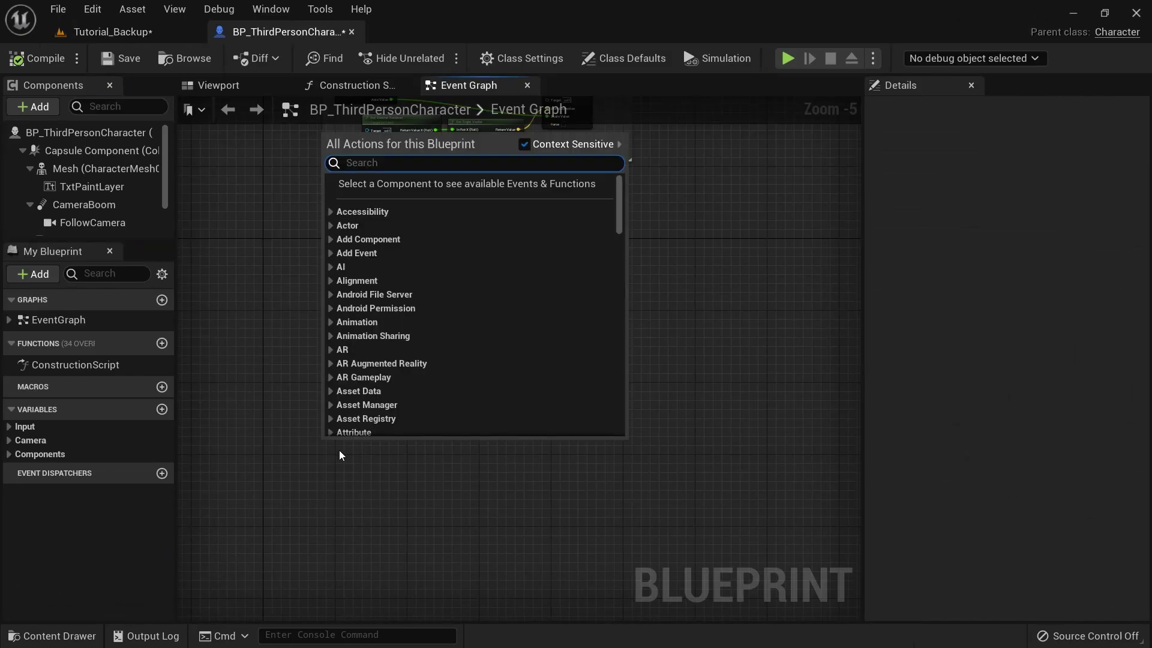
{"action": "type", "text": "Tick"}
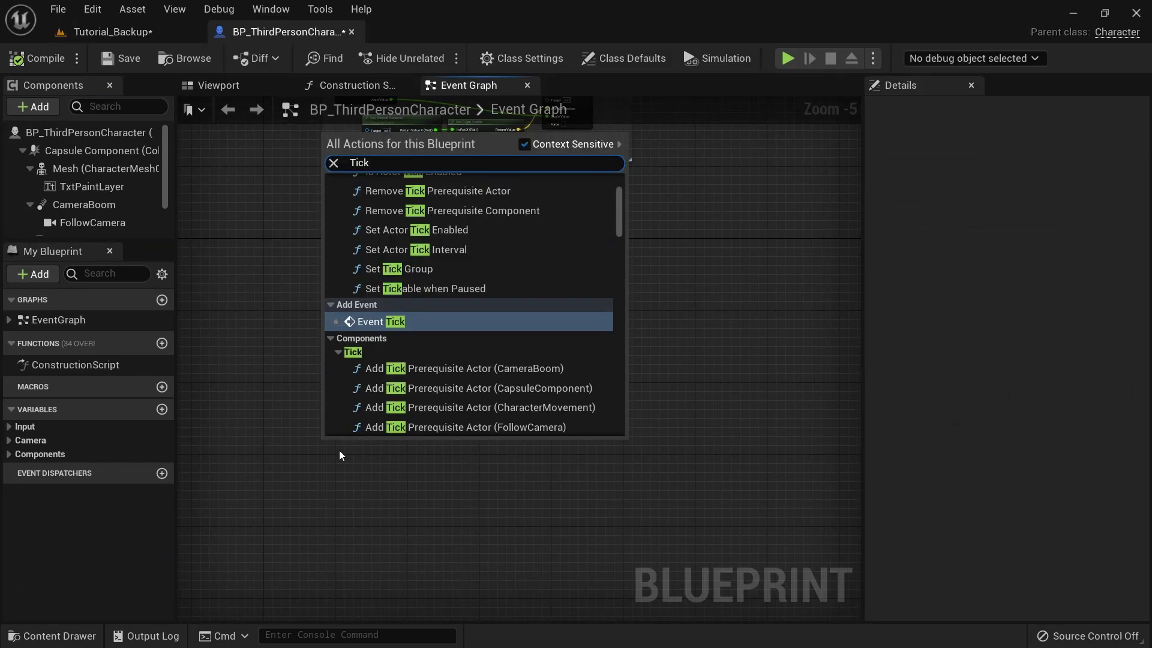
{"action": "left_click", "coordinate": [383, 322]}
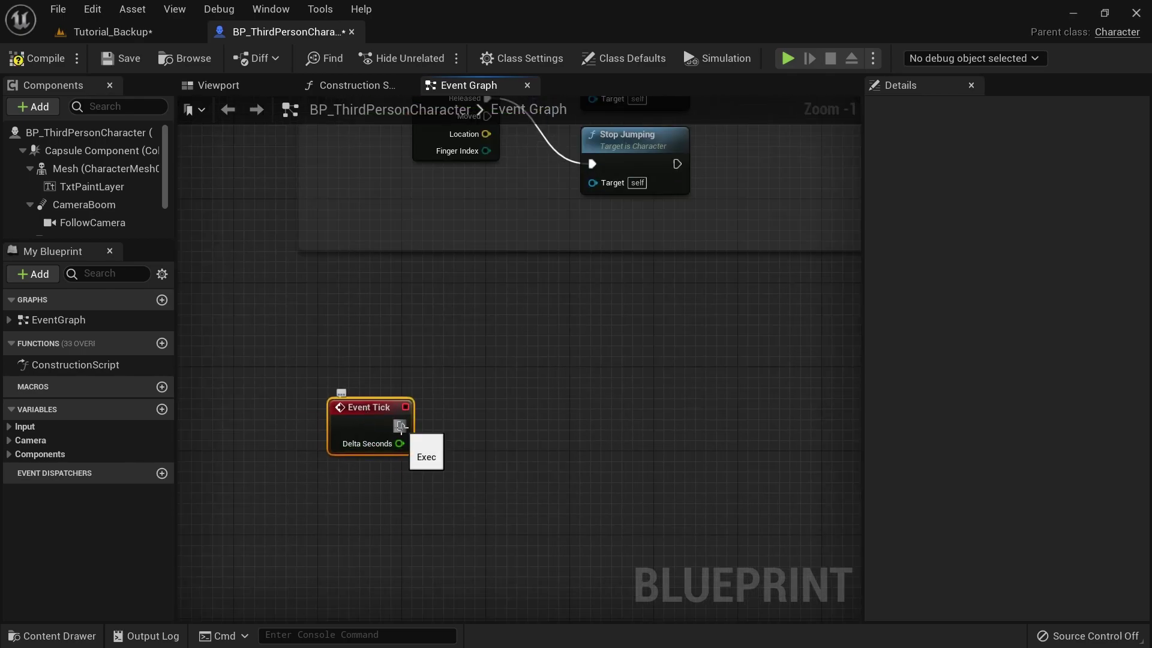
{"action": "left_click_drag", "start_coordinate": [400, 427], "coordinate": [564, 424]}
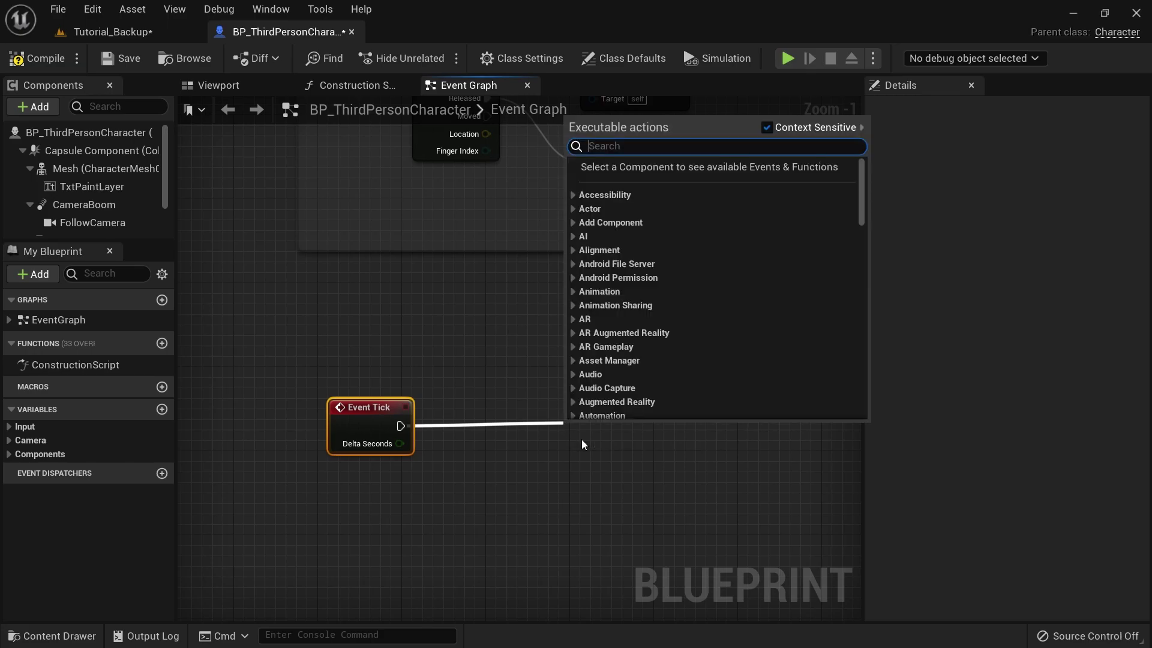
{"action": "type", "text": "Find Pai"}
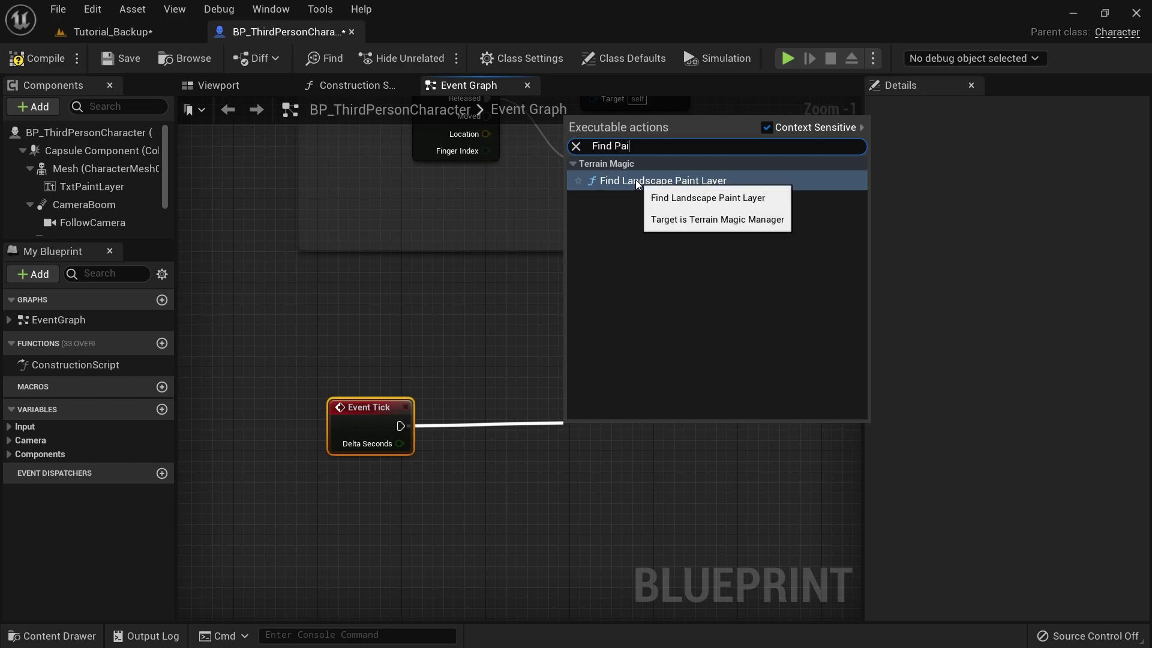
{"action": "left_click", "coordinate": [686, 182]}
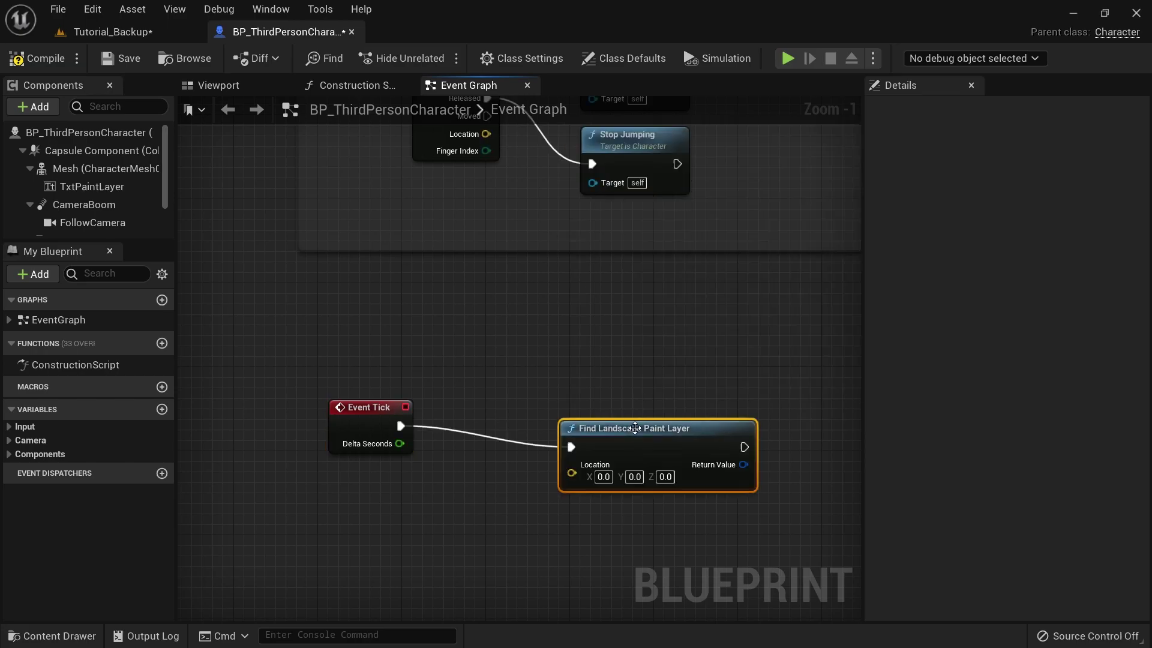
Add a Get Actor Location node, connect it to Find Landscape Paint Layer's Location input, and align the nodes with Event Tick
{"action": "right_click", "coordinate": [406, 523]}
{"action": "type", "text": "get act"}
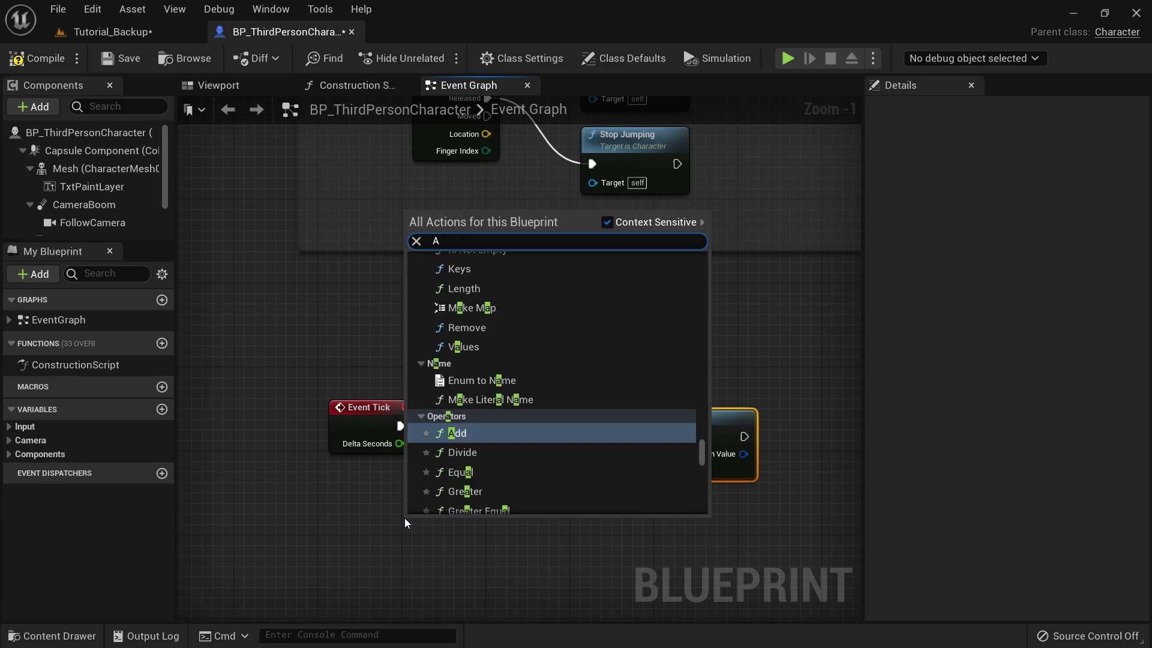
{"action": "type", "text": "or loc"}
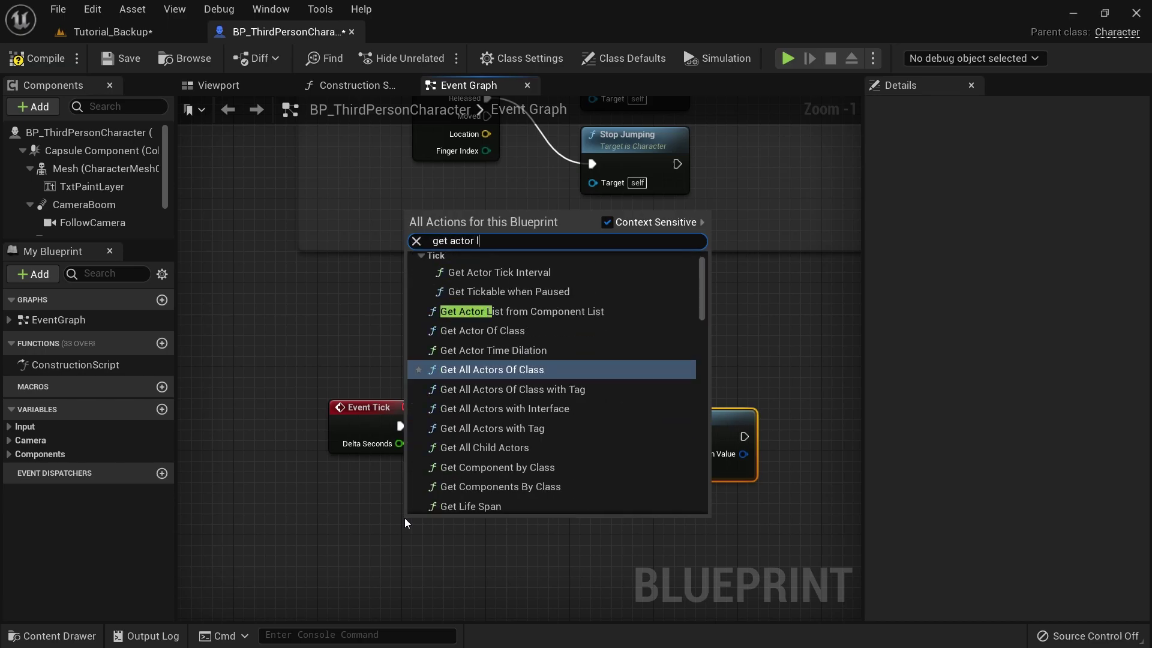
{"action": "key", "text": "Return"}
{"action": "left_click_drag", "start_coordinate": [505, 583], "coordinate": [573, 474]}
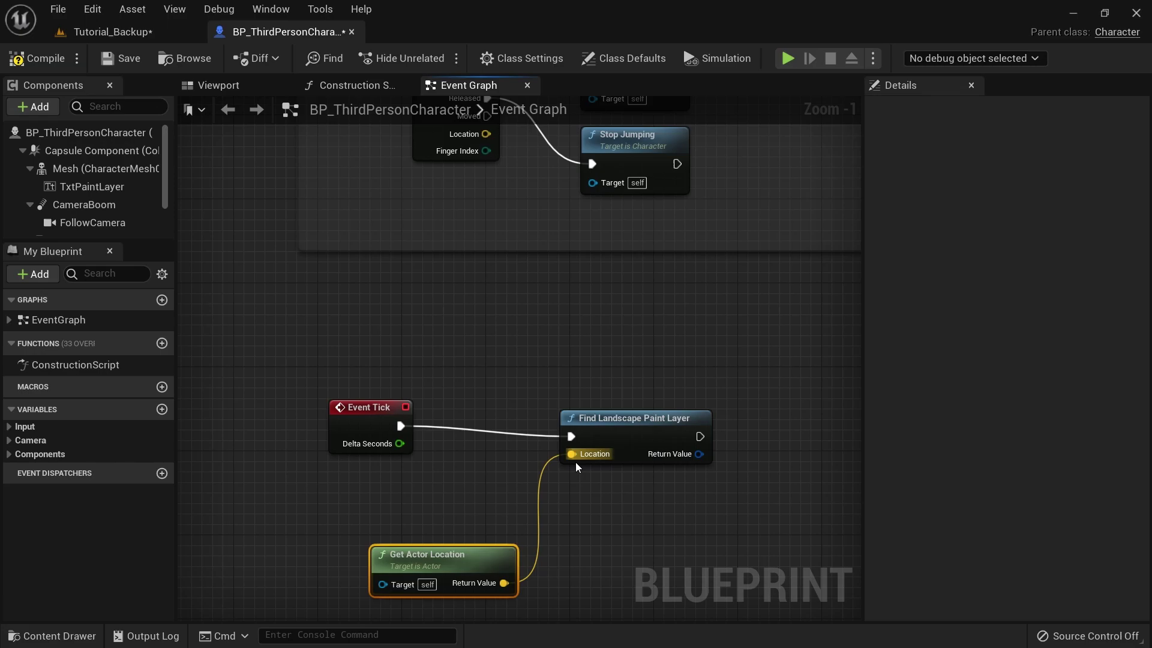
{"action": "left_click_drag", "start_coordinate": [480, 546], "coordinate": [490, 515]}
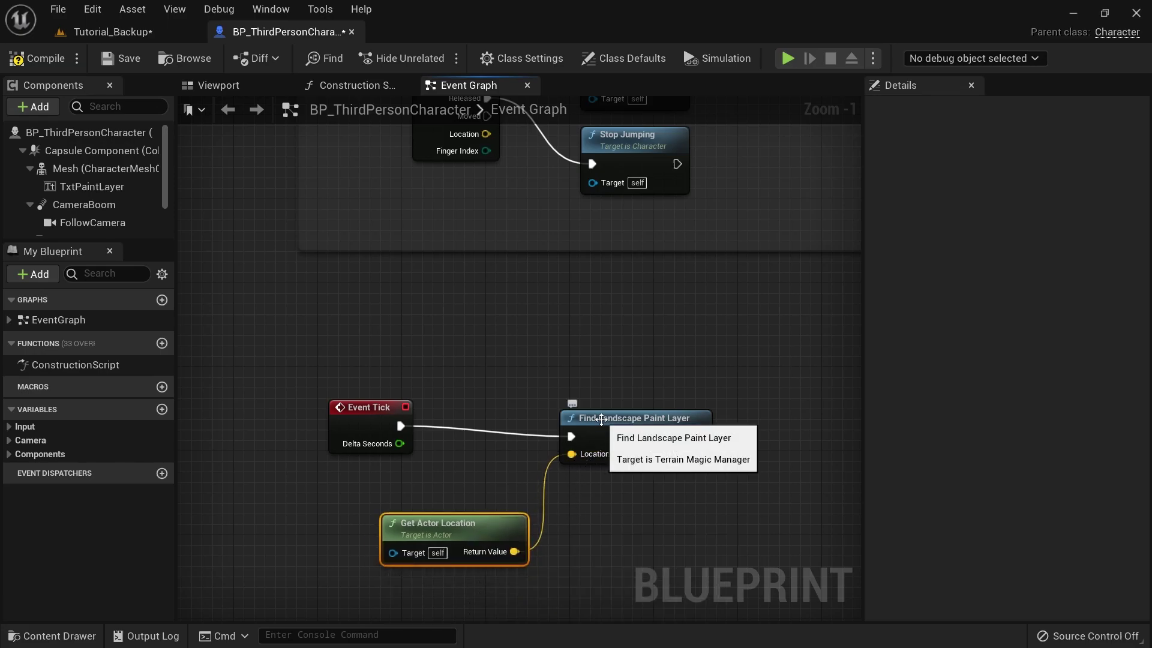
{"action": "left_click_drag", "start_coordinate": [601, 419], "coordinate": [601, 408]}
Split the Return Value struct pin of the Find Landscape Paint Layer node
{"action": "right_click_drag", "start_coordinate": [665, 445], "coordinate": [475, 456]}
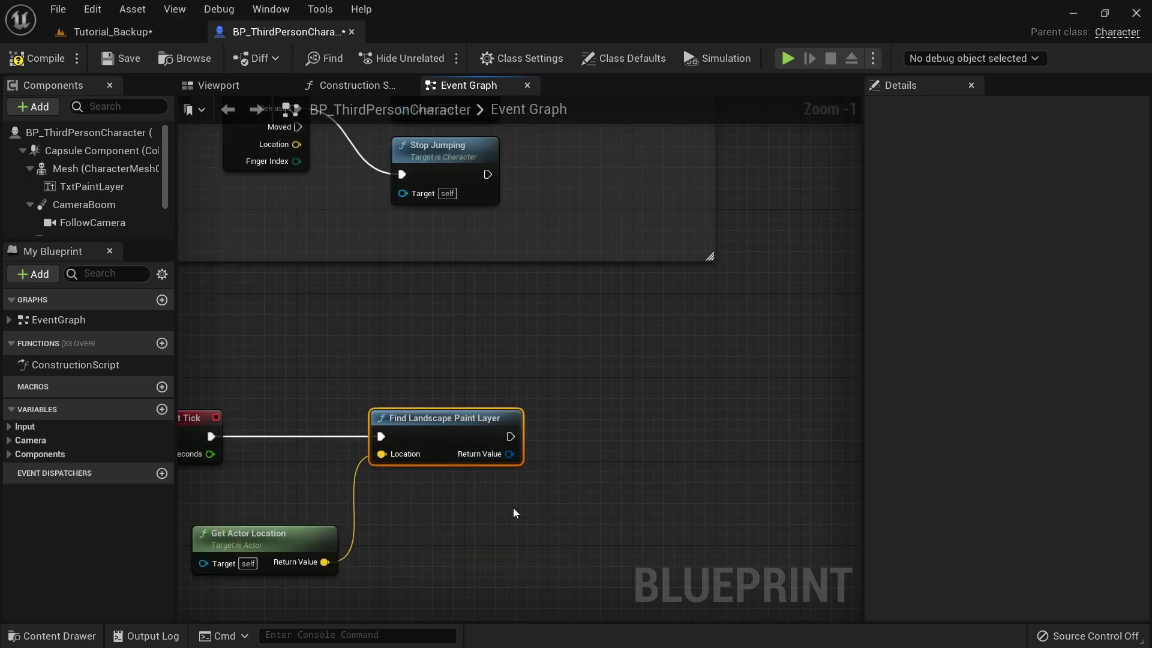
{"action": "right_click", "coordinate": [487, 461]}
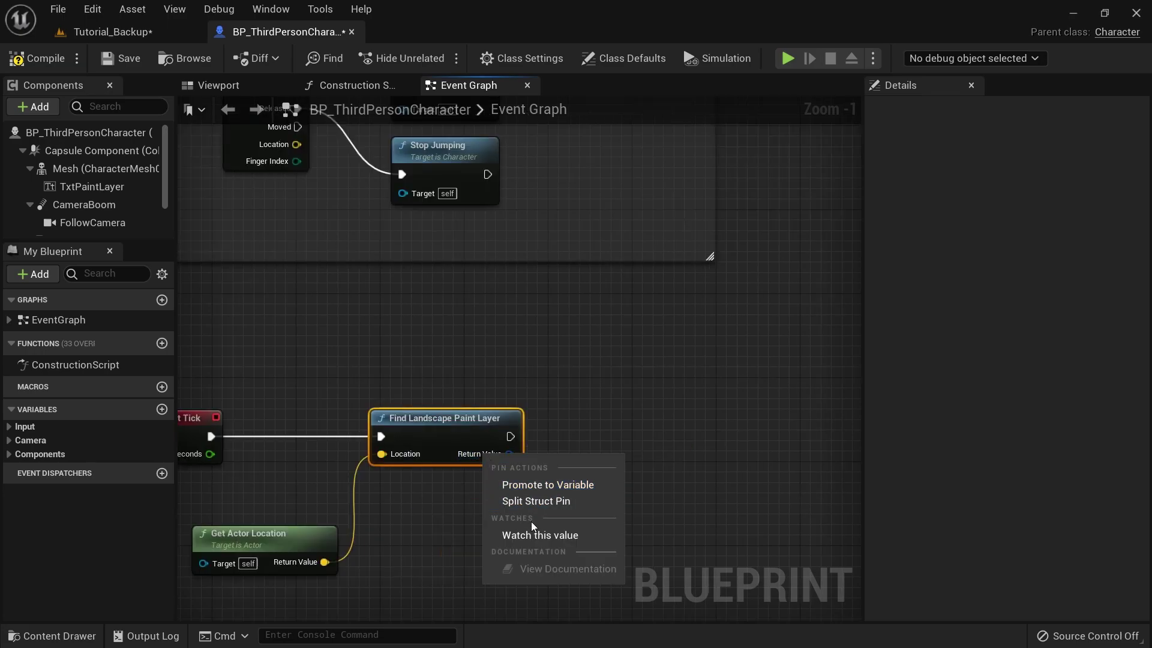
{"action": "left_click", "coordinate": [534, 505]}
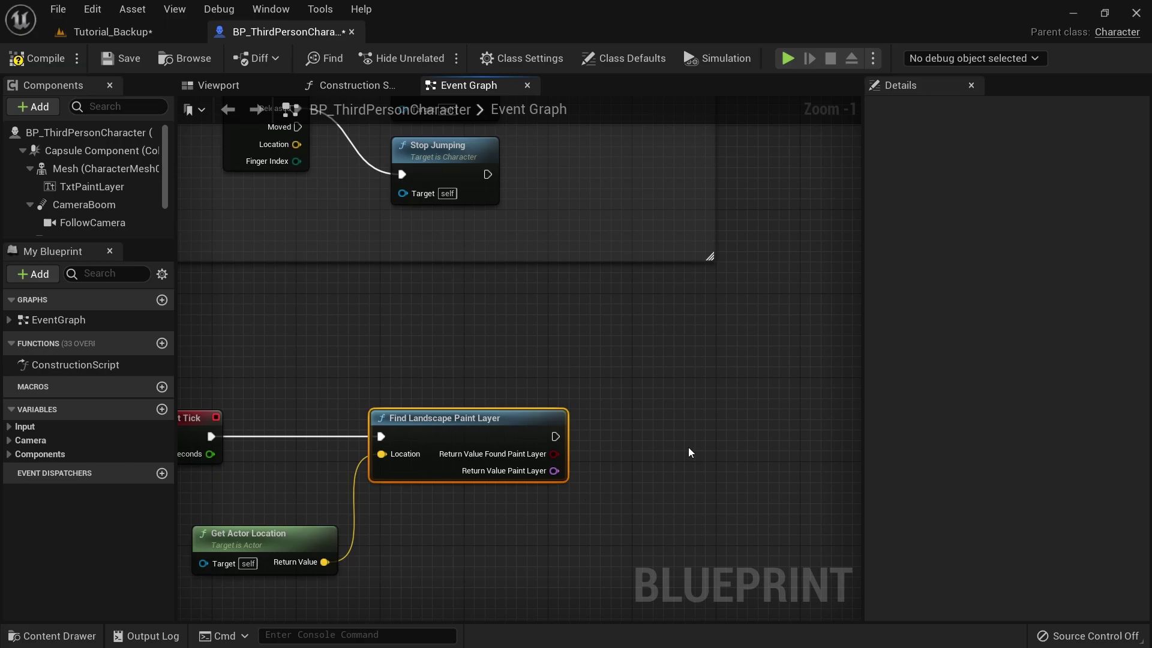
Add a Print String after Find Landscape Paint Layer, feed it the Return Value Paint Layer, and compile and save the blueprint
{"action": "left_click_drag", "start_coordinate": [554, 436], "coordinate": [687, 441]}
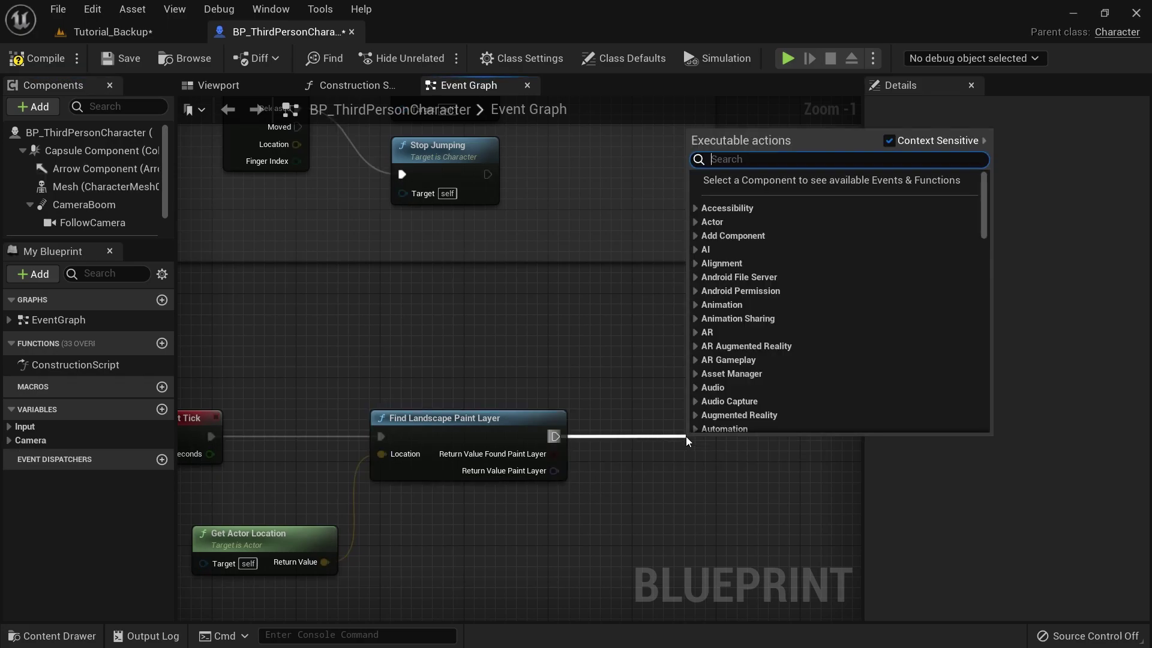
{"action": "type", "text": "Print st"}
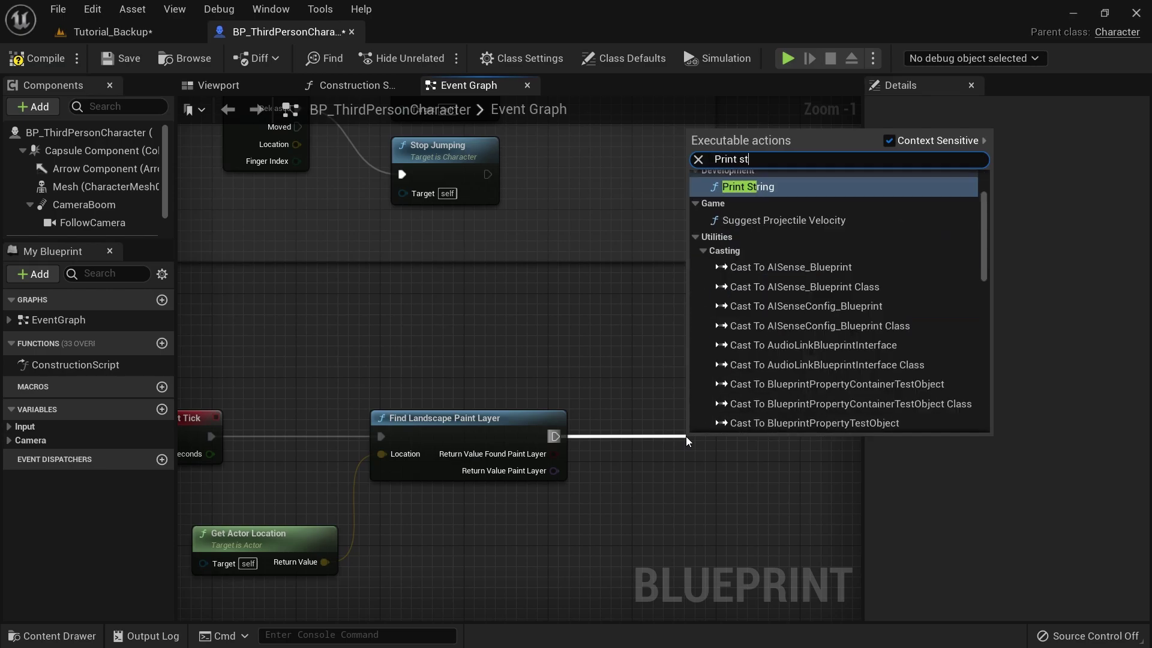
{"action": "key", "text": "Return"}
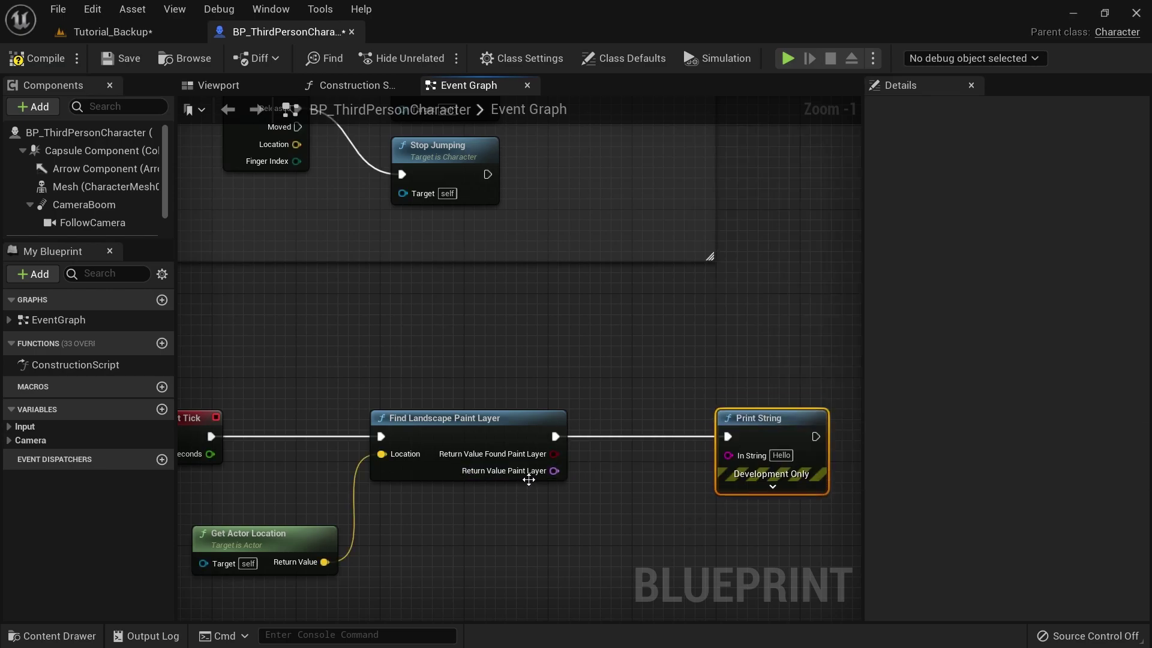
{"action": "left_click_drag", "start_coordinate": [554, 470], "coordinate": [734, 462]}
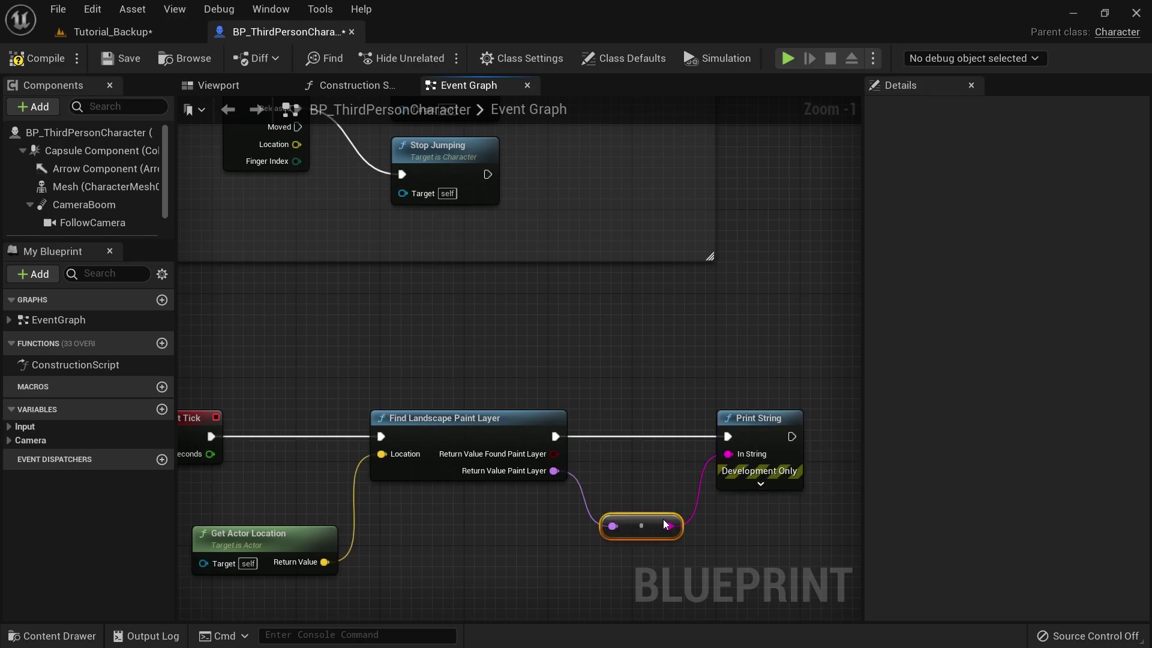
{"action": "left_click", "coordinate": [37, 58]}
{"action": "left_click", "coordinate": [119, 58]}
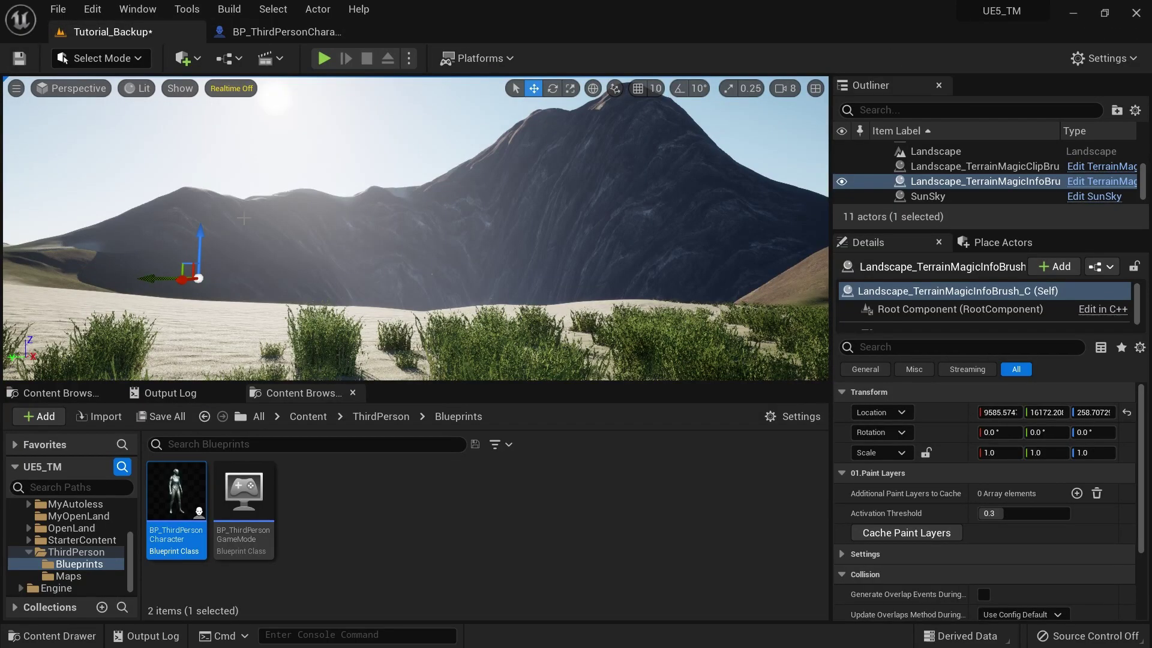
Play-test the character on the sand and on the brown hillside to check the printed paint layer names, stopping each session
{"action": "key", "text": "alt+p"}
{"action": "key", "text": "w"}
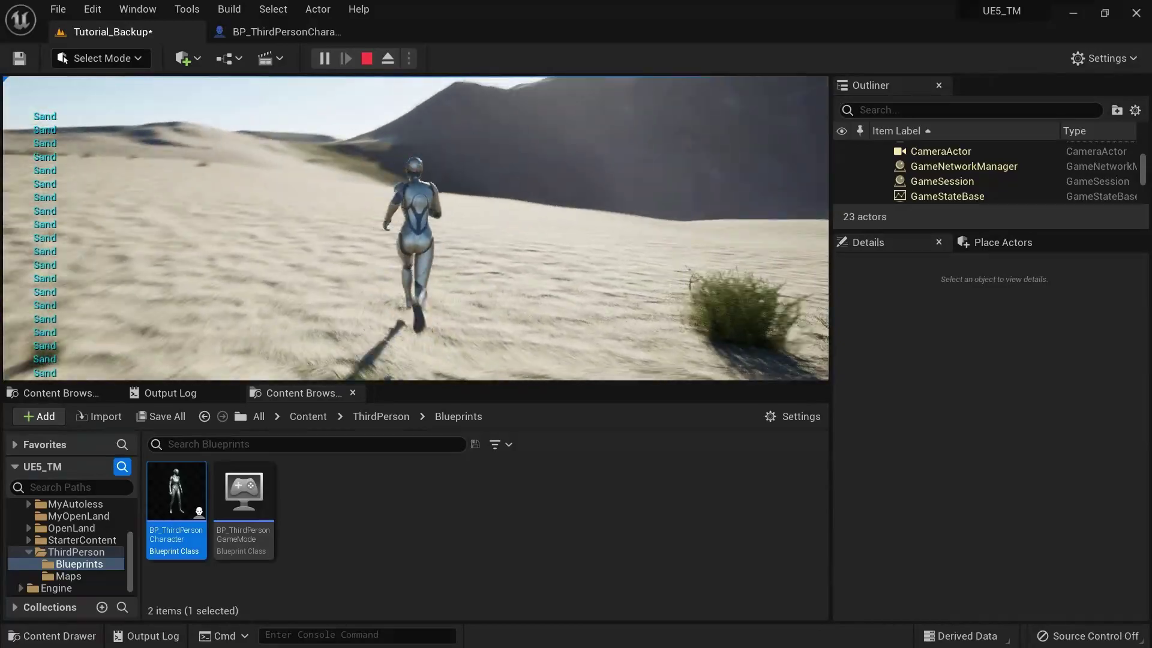
{"action": "key", "text": "Escape"}
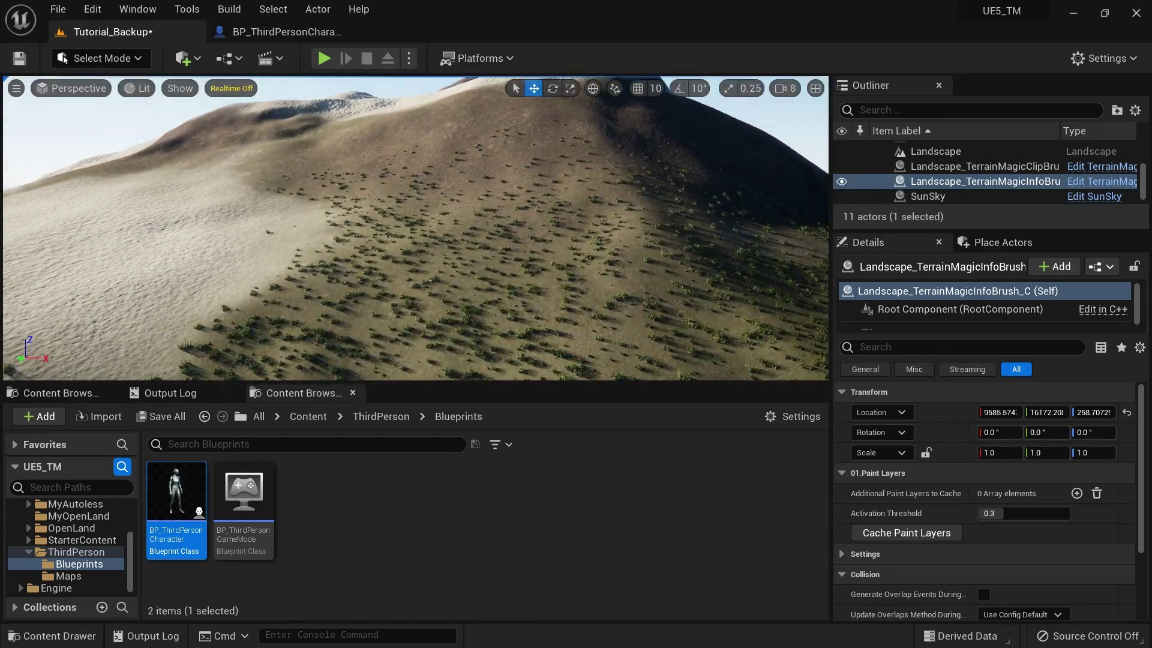
{"action": "key", "text": "alt+p"}
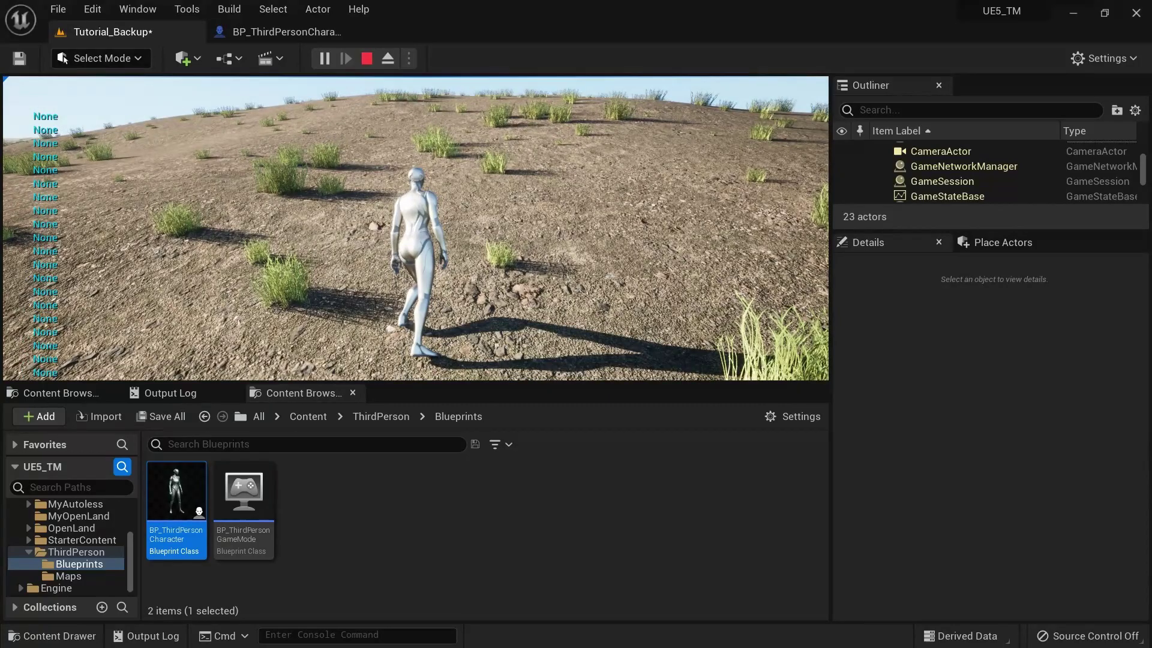
{"action": "key", "text": "Escape"}
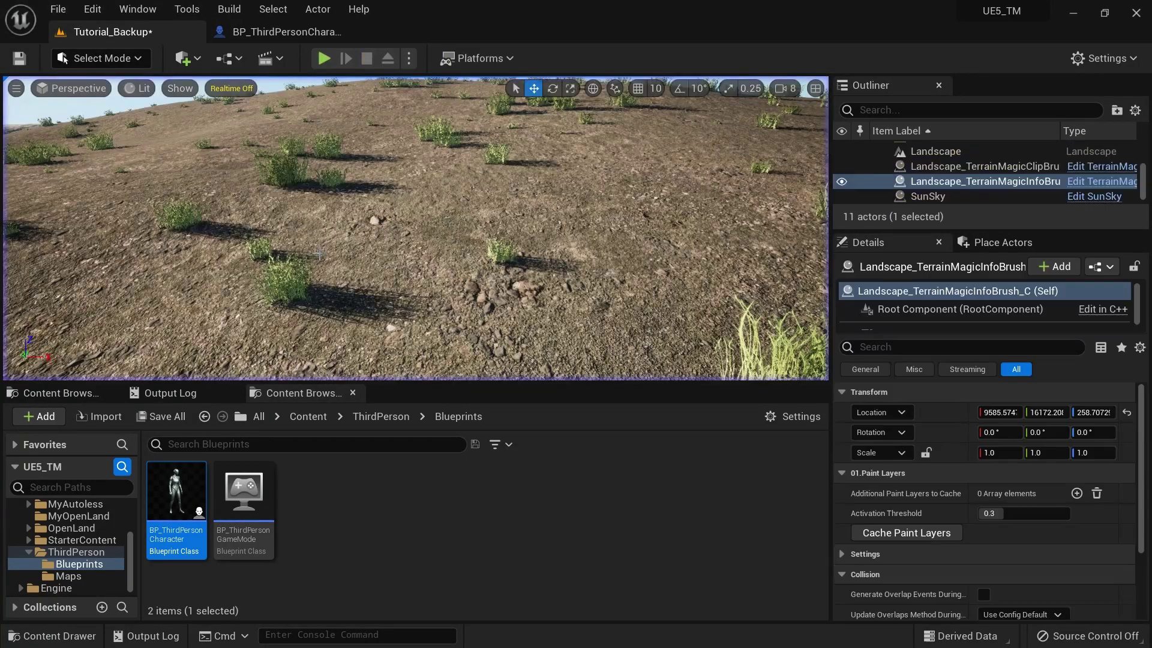
Inspect the brown hillside and examine the landscape's paint target layers in Landscape mode, then return to Select mode
{"action": "key", "text": "s"}
{"action": "mouse_move", "coordinate": [337, 290]}
{"action": "right_mouse_down"}
{"action": "mouse_move", "coordinate": [324, 307]}
{"action": "mouse_move", "coordinate": [337, 290]}
{"action": "right_mouse_up"}
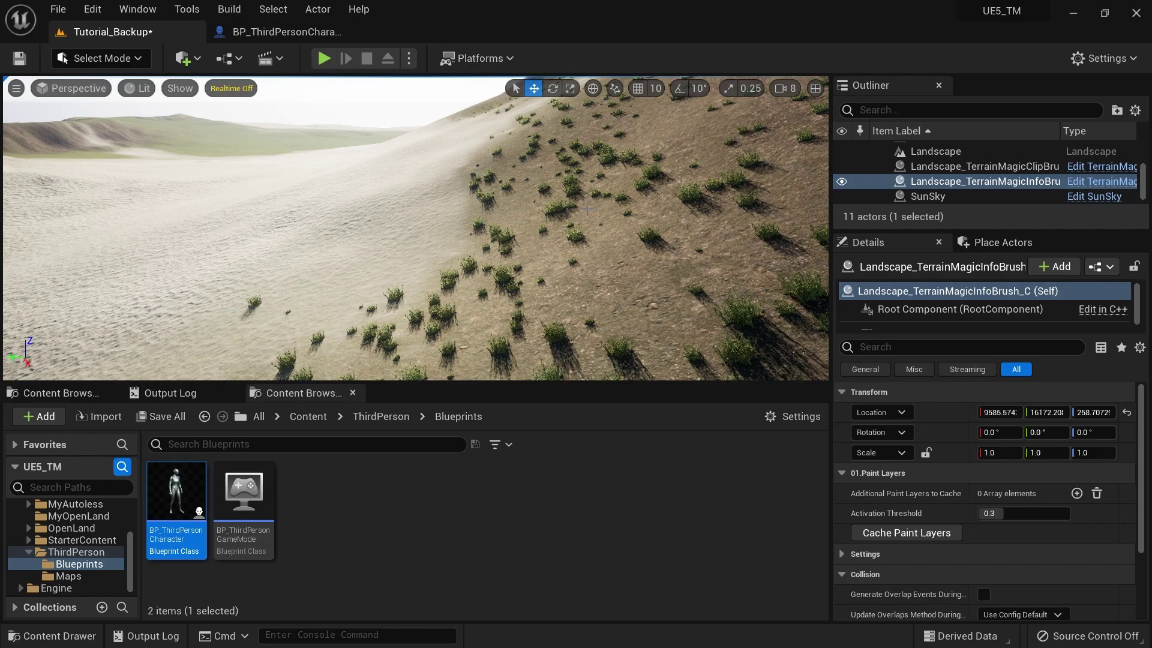
{"action": "right_click_drag", "start_coordinate": [531, 258], "coordinate": [531, 258]}
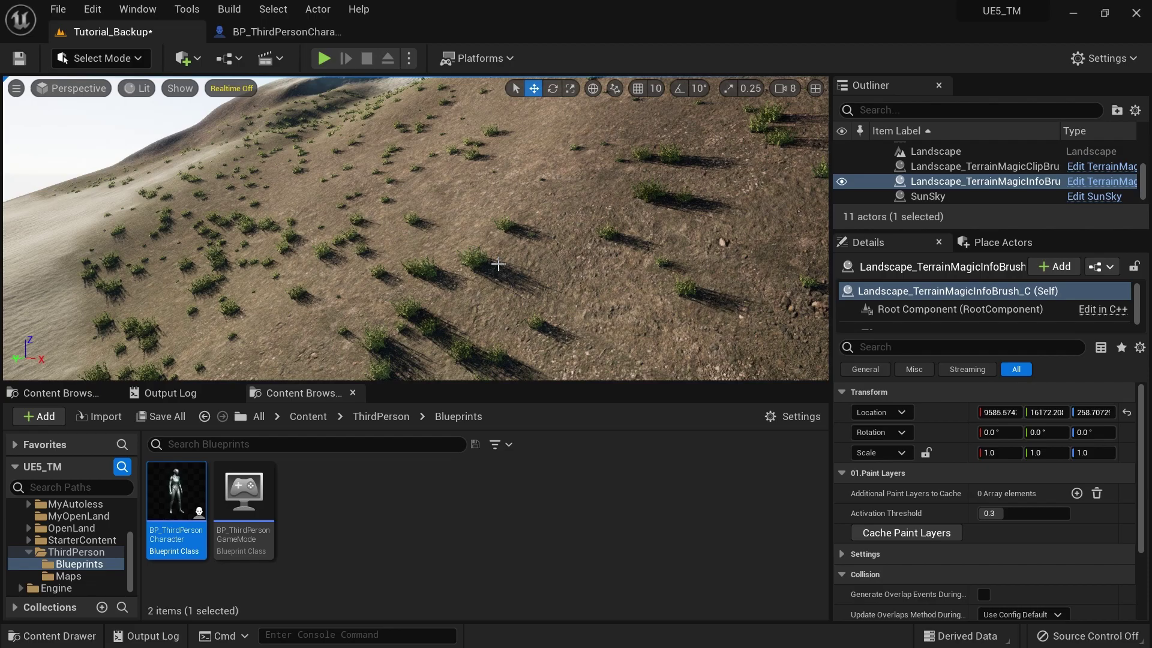
{"action": "right_click_drag", "start_coordinate": [618, 273], "coordinate": [618, 273]}
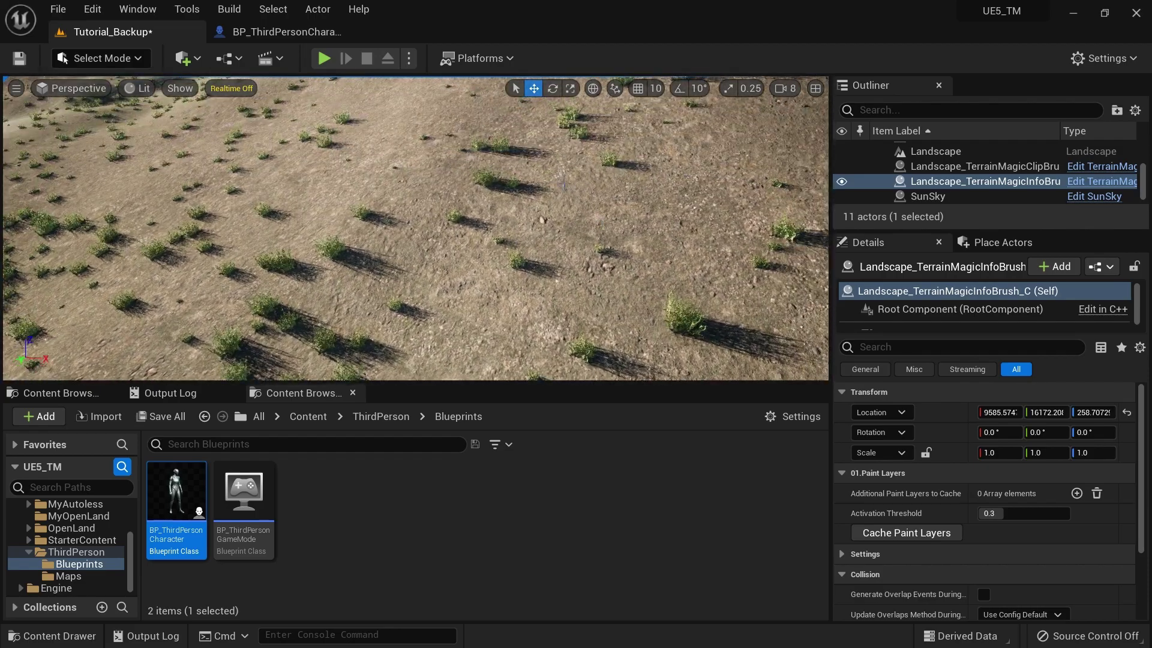
{"action": "left_click", "coordinate": [108, 60]}
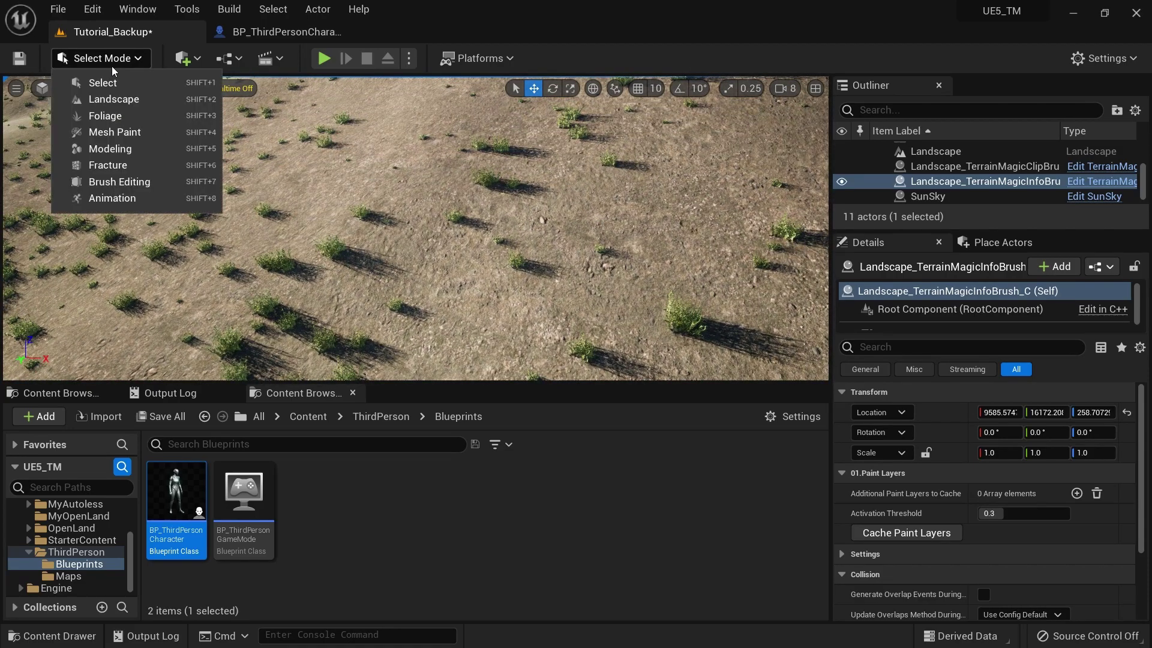
{"action": "left_click", "coordinate": [118, 97]}
{"action": "scroll", "coordinate": [154, 338], "scroll_direction": "down", "scroll_amount": 1}
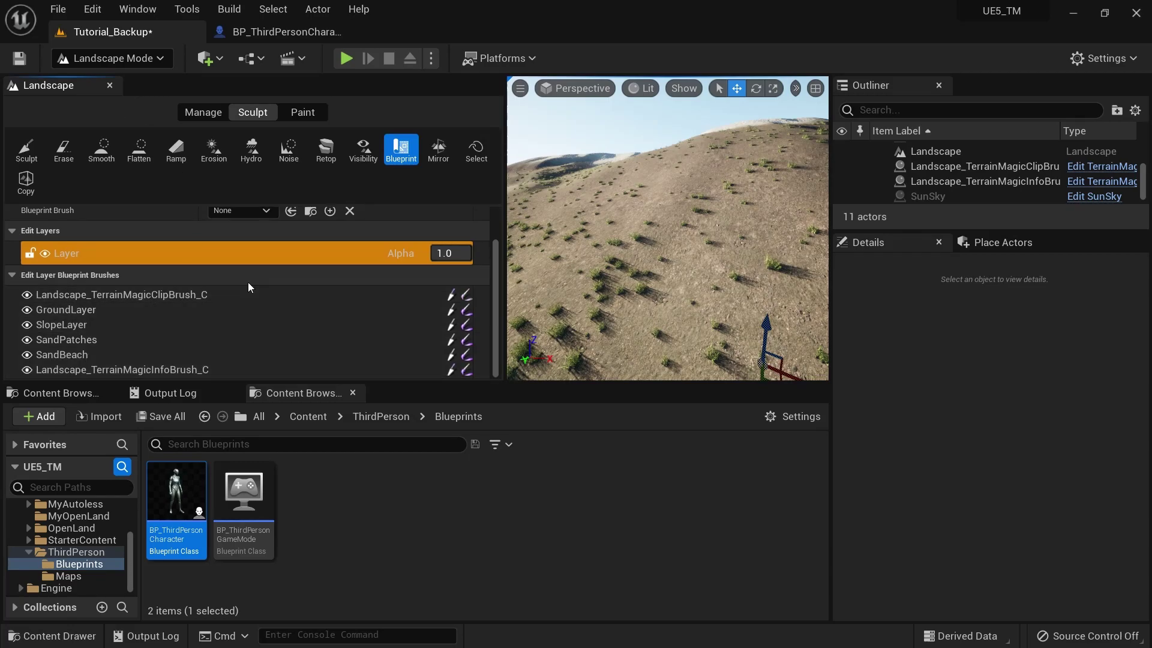
{"action": "left_click", "coordinate": [303, 112]}
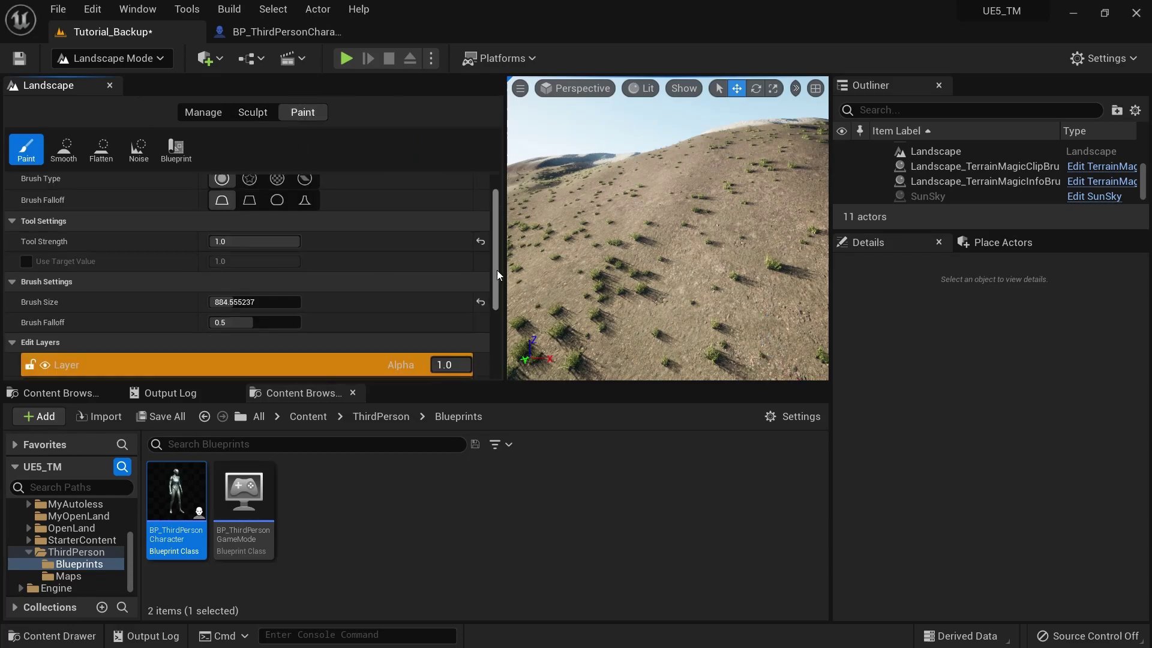
{"action": "scroll", "coordinate": [497, 270], "scroll_direction": "down", "scroll_amount": 4}
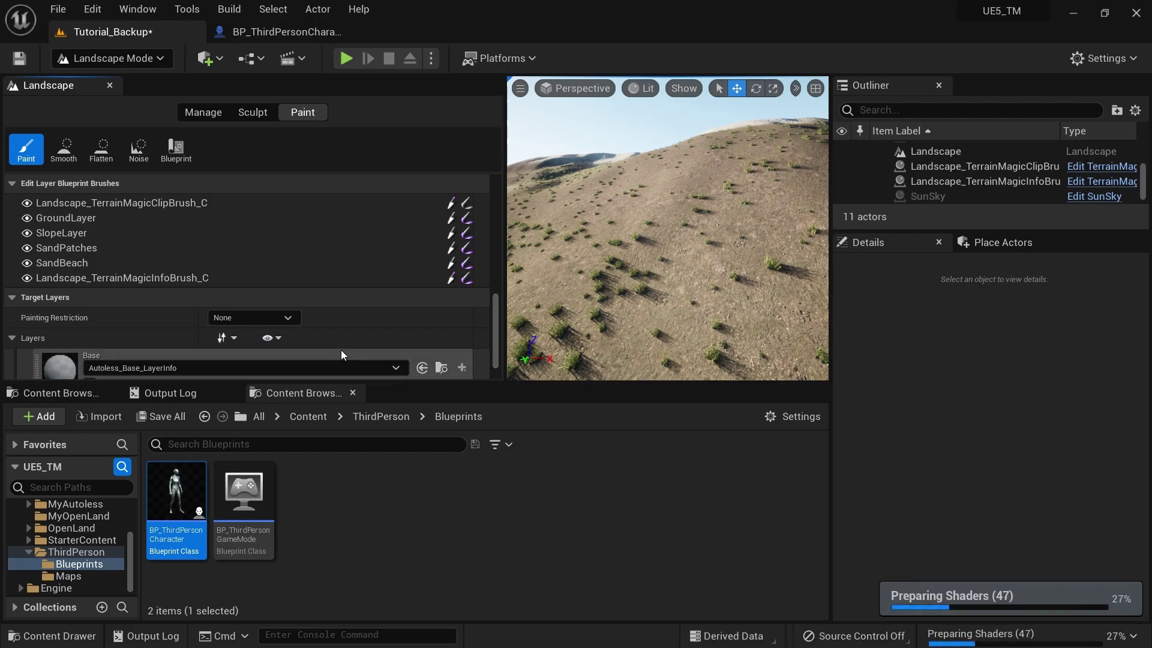
{"action": "left_click", "coordinate": [113, 58]}
{"action": "left_click", "coordinate": [120, 83]}
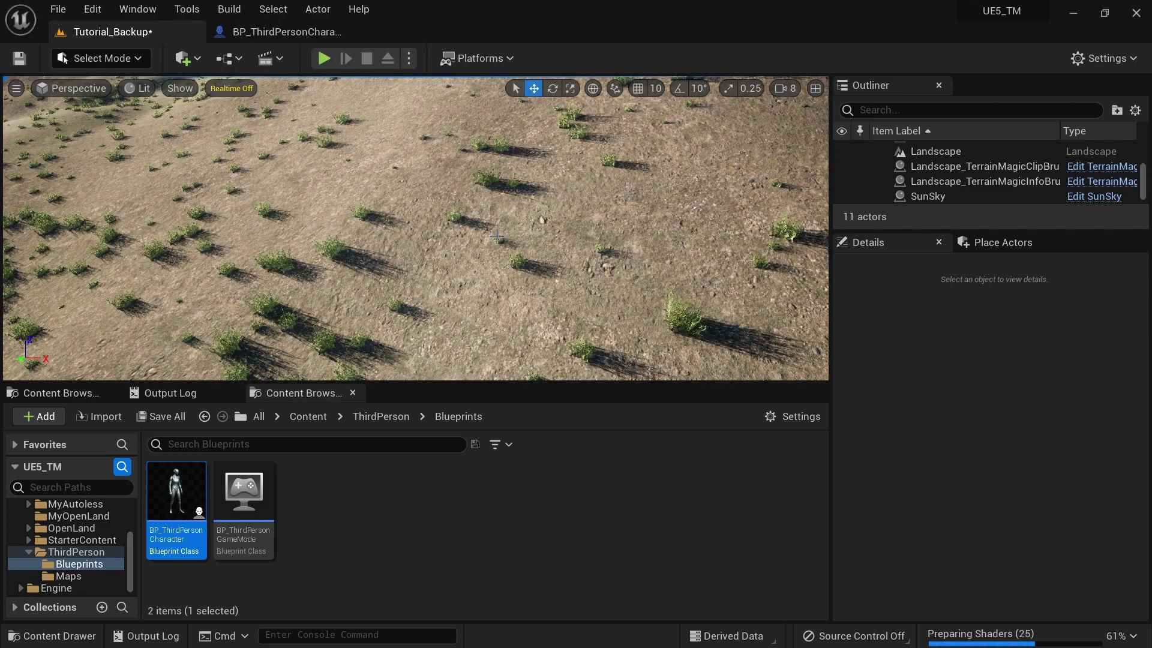
Add Base as an additional paint layer to cache on the TerrainMagicInfoBrush actor and cache the paint layers again
{"action": "right_click_drag", "start_coordinate": [497, 237], "coordinate": [535, 183]}
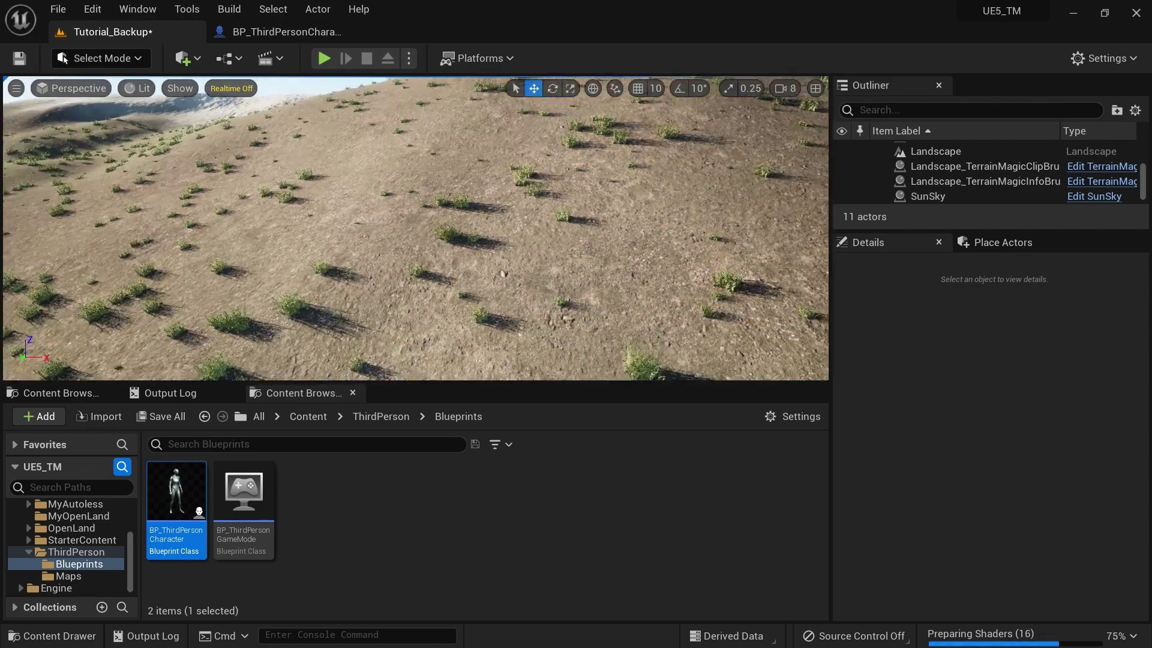
{"action": "left_click", "coordinate": [1016, 184]}
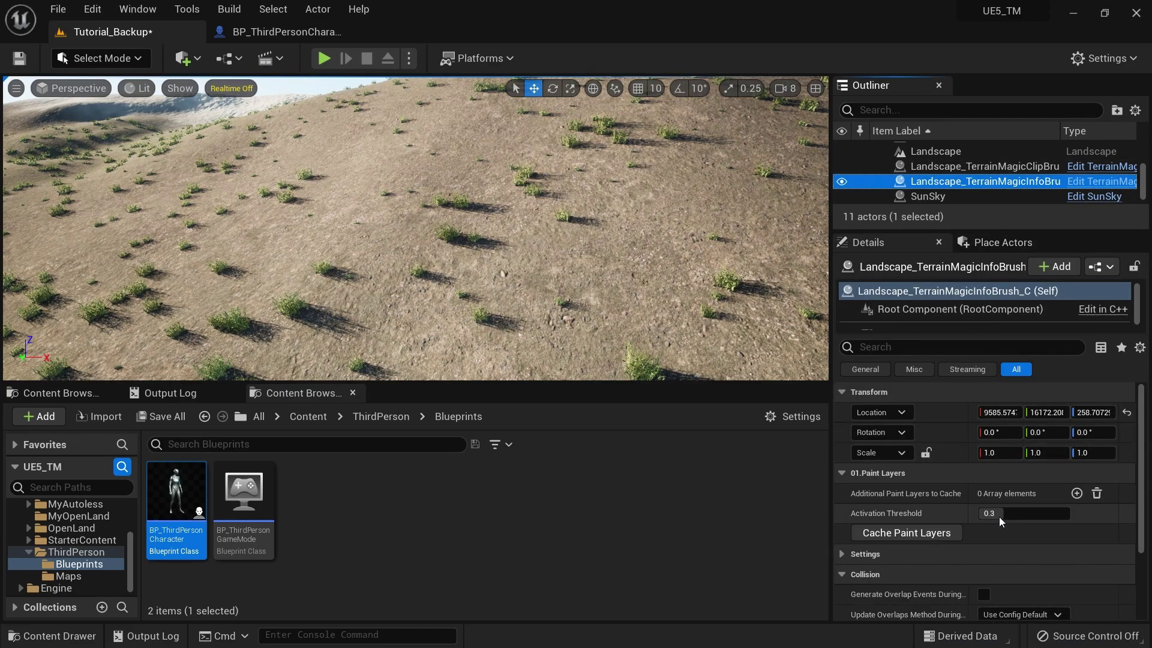
{"action": "left_click", "coordinate": [1077, 494]}
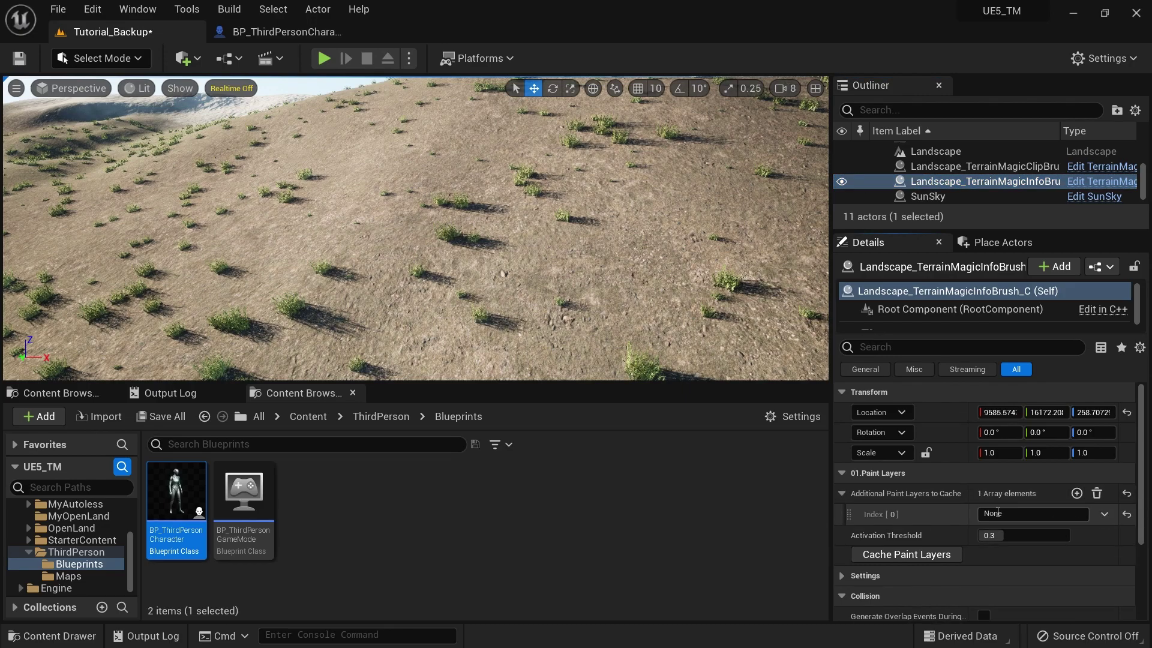
{"action": "left_click", "coordinate": [1031, 514]}
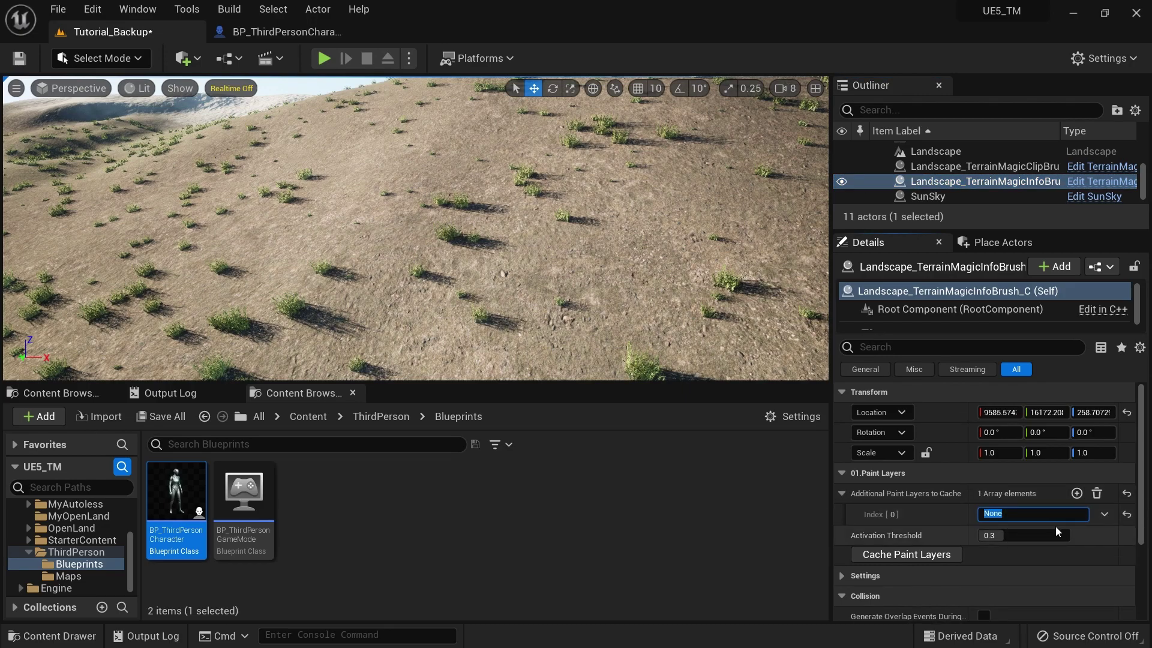
{"action": "type", "text": "Base"}
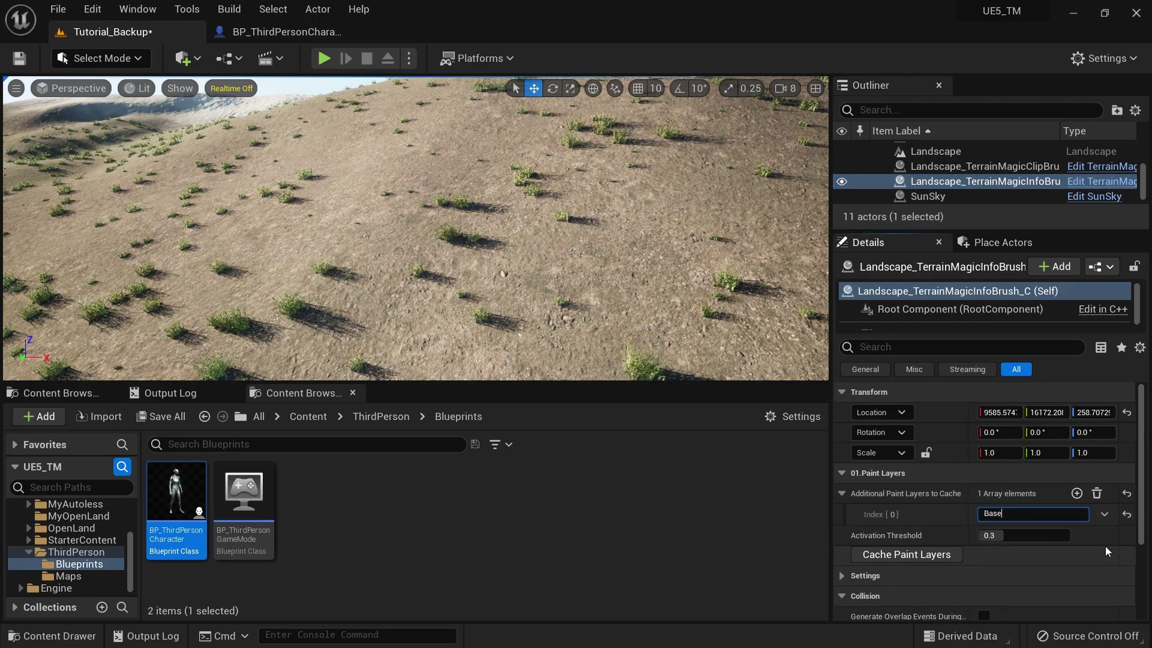
{"action": "left_click", "coordinate": [1105, 545]}
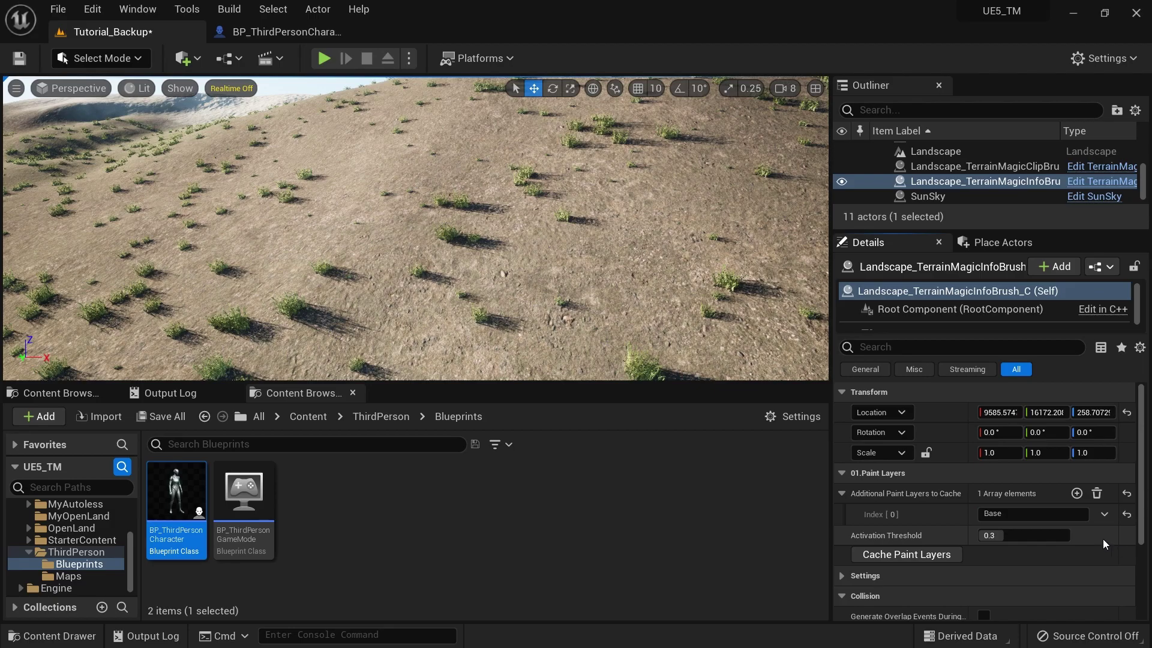
{"action": "left_click", "coordinate": [930, 555]}
Play-test from the brown hillside, running the character down onto the grass to check the printed paint layer names
{"action": "mouse_move", "coordinate": [386, 248]}
{"action": "right_mouse_down"}
{"action": "mouse_move", "coordinate": [336, 258]}
{"action": "mouse_move", "coordinate": [354, 270]}
{"action": "mouse_move", "coordinate": [386, 248]}
{"action": "right_mouse_up"}
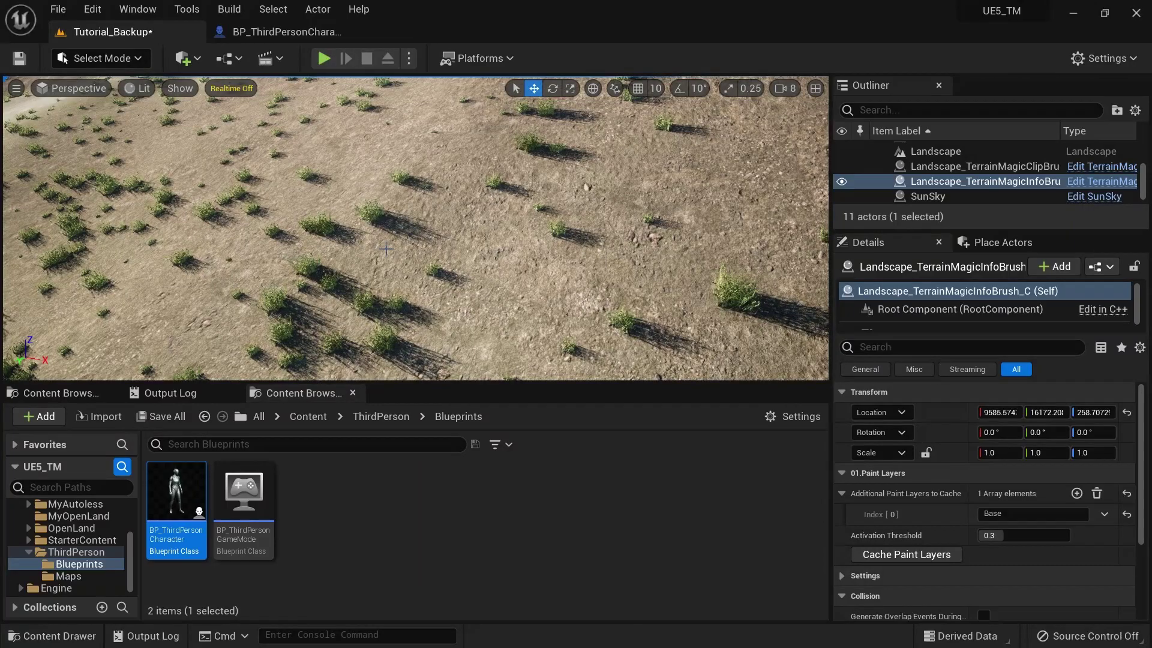
{"action": "key", "text": "alt+p"}
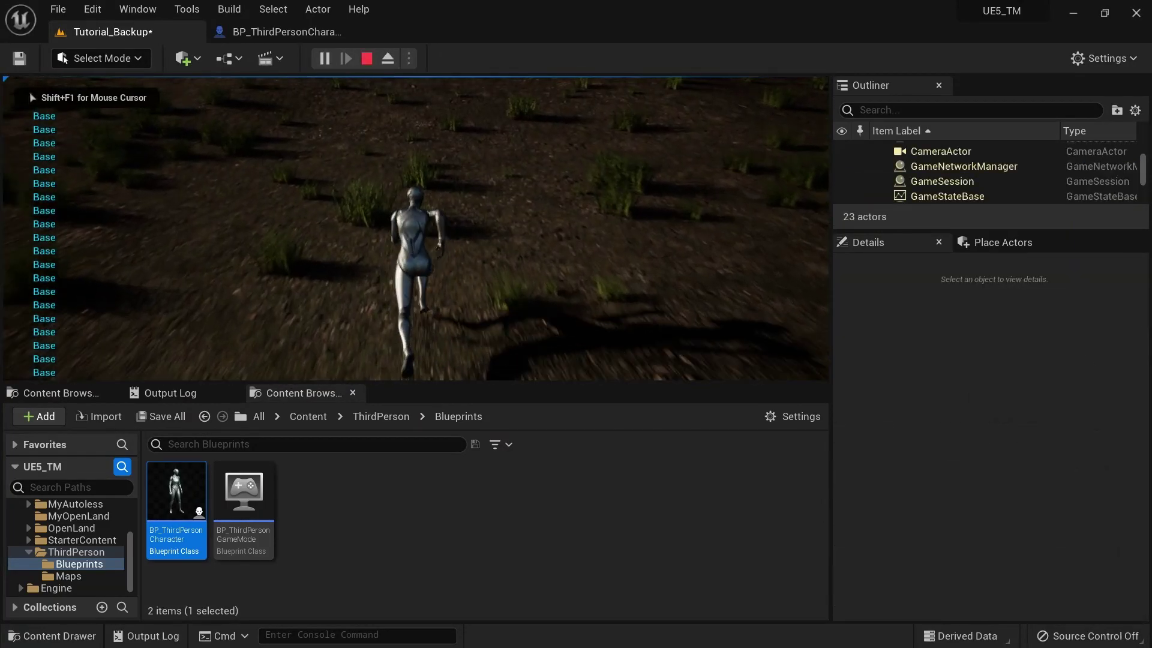
{"action": "key", "text": "s"}
{"action": "key", "text": "s"}
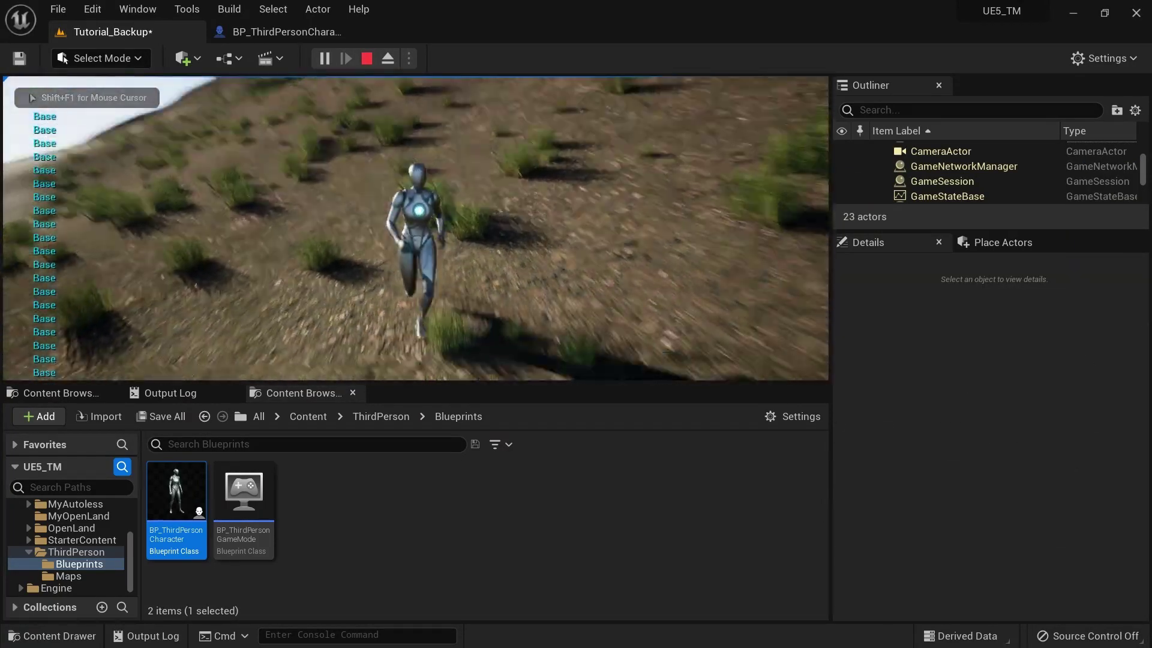
{"action": "key", "text": "s"}
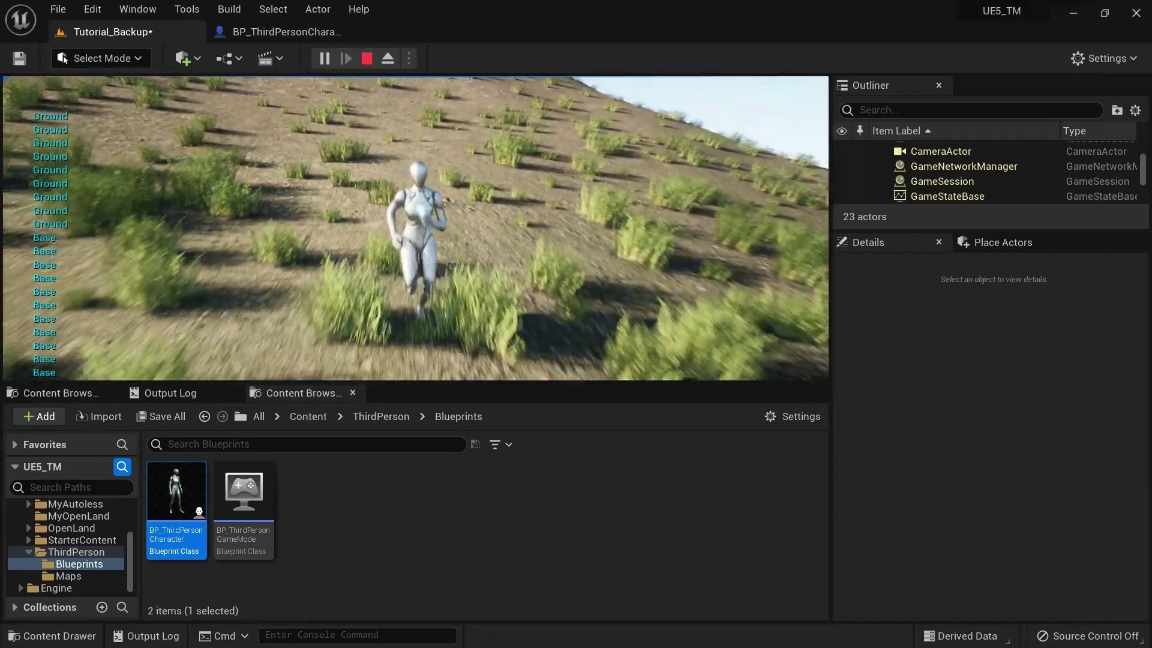
{"action": "key", "text": "w"}
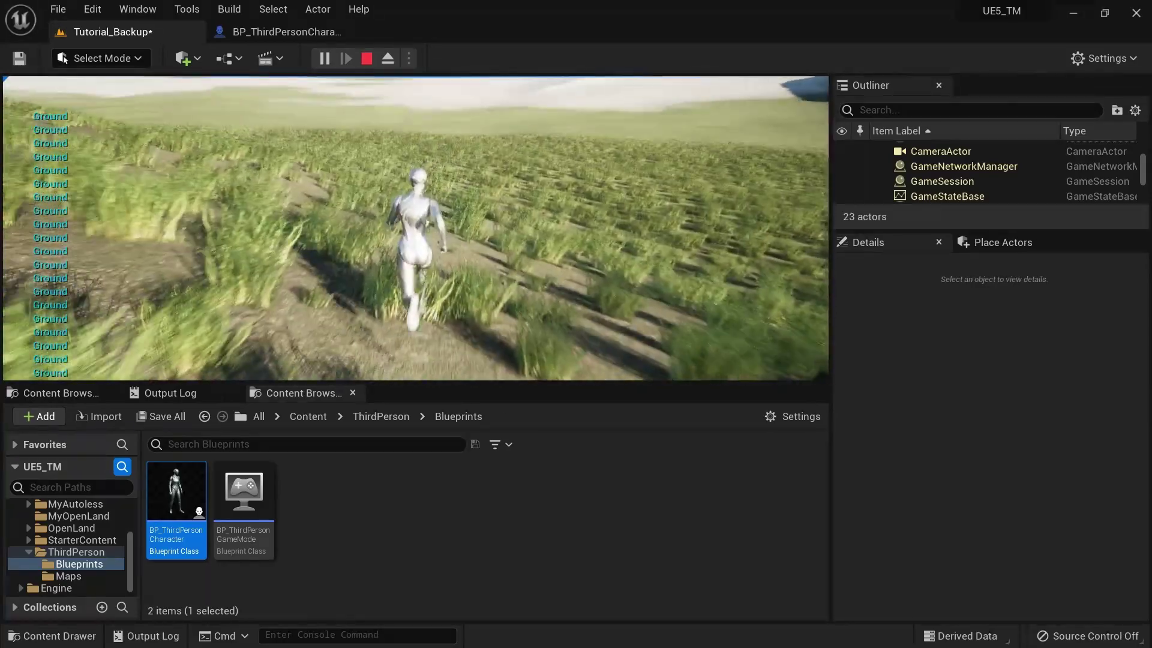
Stop the play session and paint a patch of the Top layer on the grassy landscape, finishing back in Select mode
{"action": "key", "text": "Escape"}
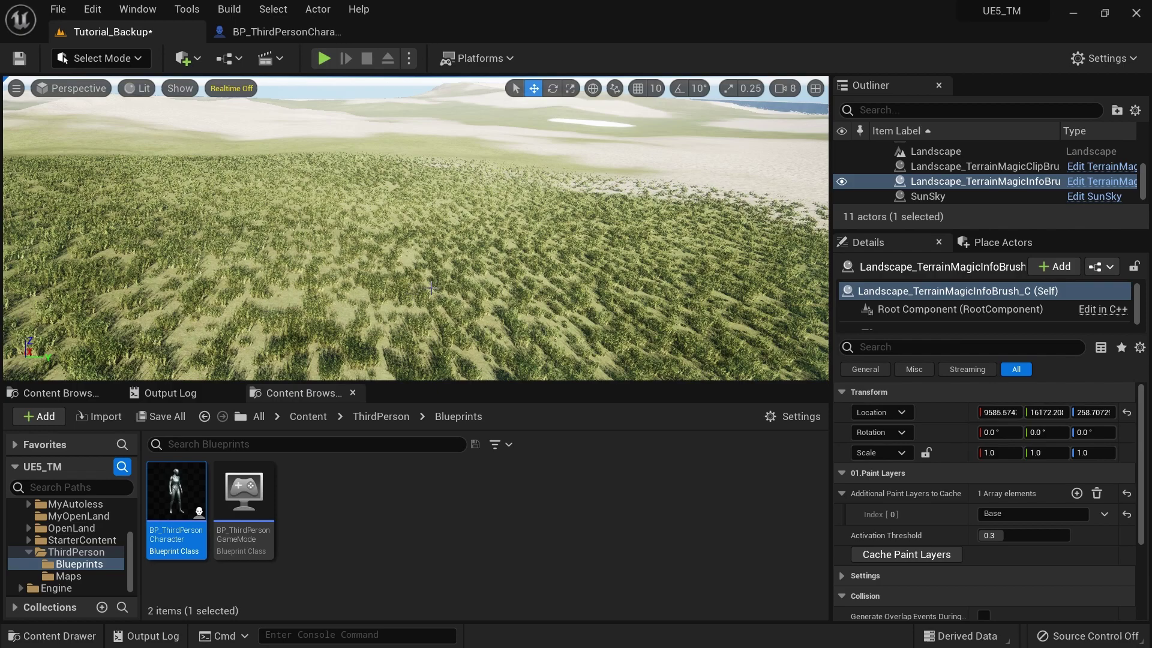
{"action": "left_click", "coordinate": [115, 58]}
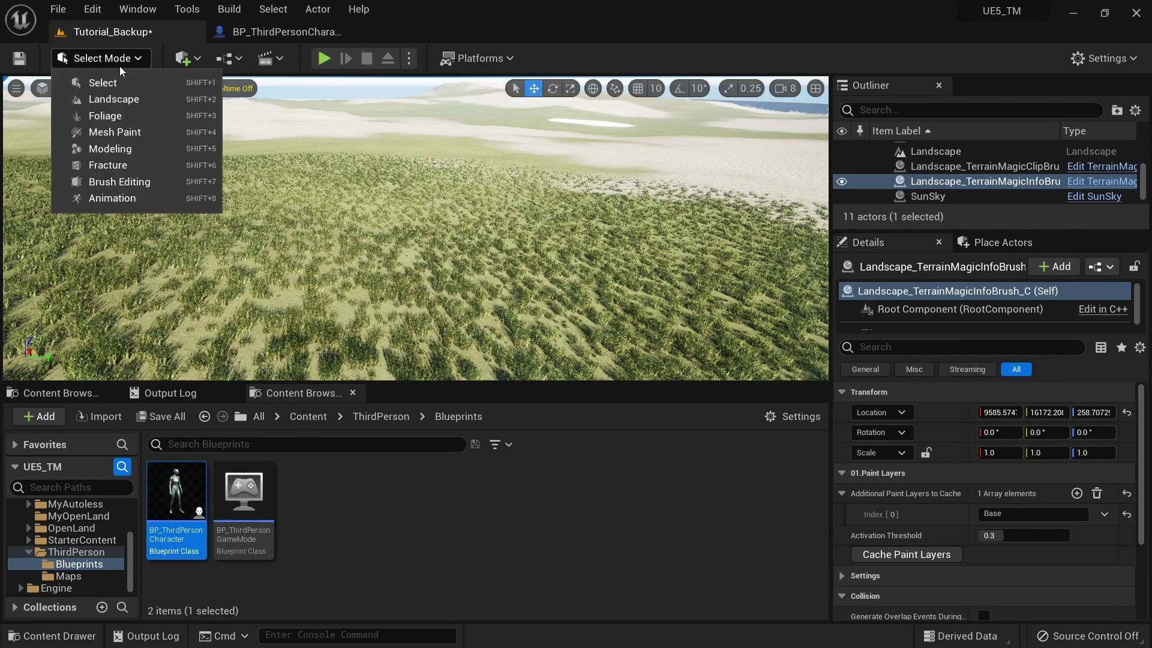
{"action": "left_click", "coordinate": [114, 98]}
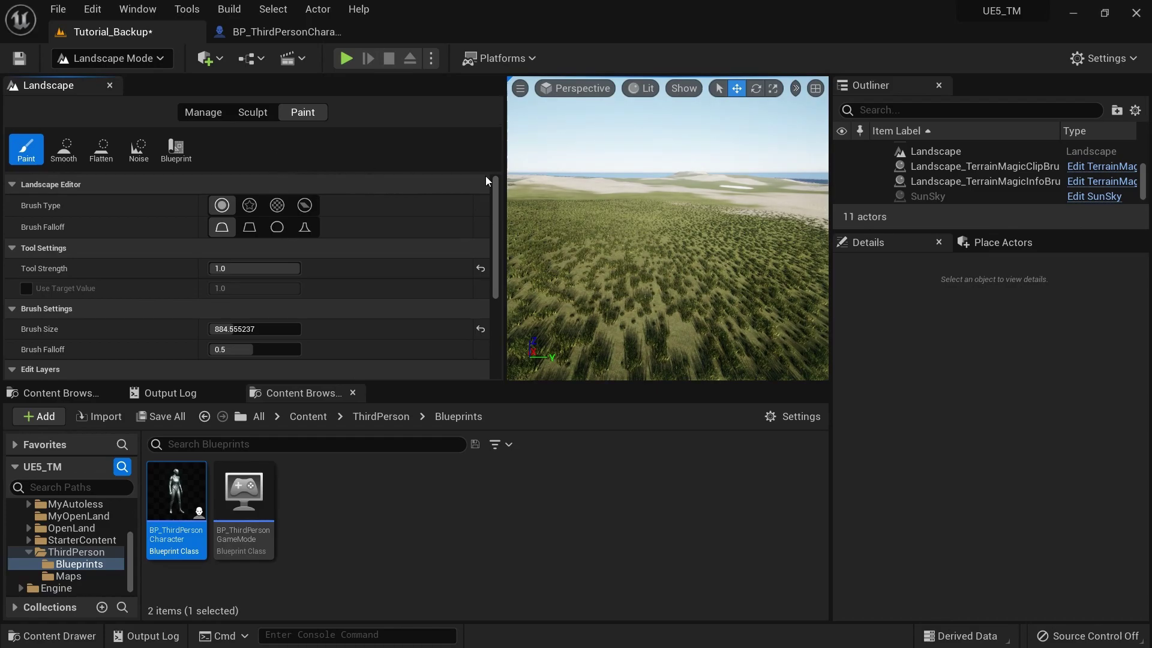
{"action": "left_click_drag", "start_coordinate": [492, 192], "coordinate": [516, 365]}
{"action": "left_click", "coordinate": [142, 217]}
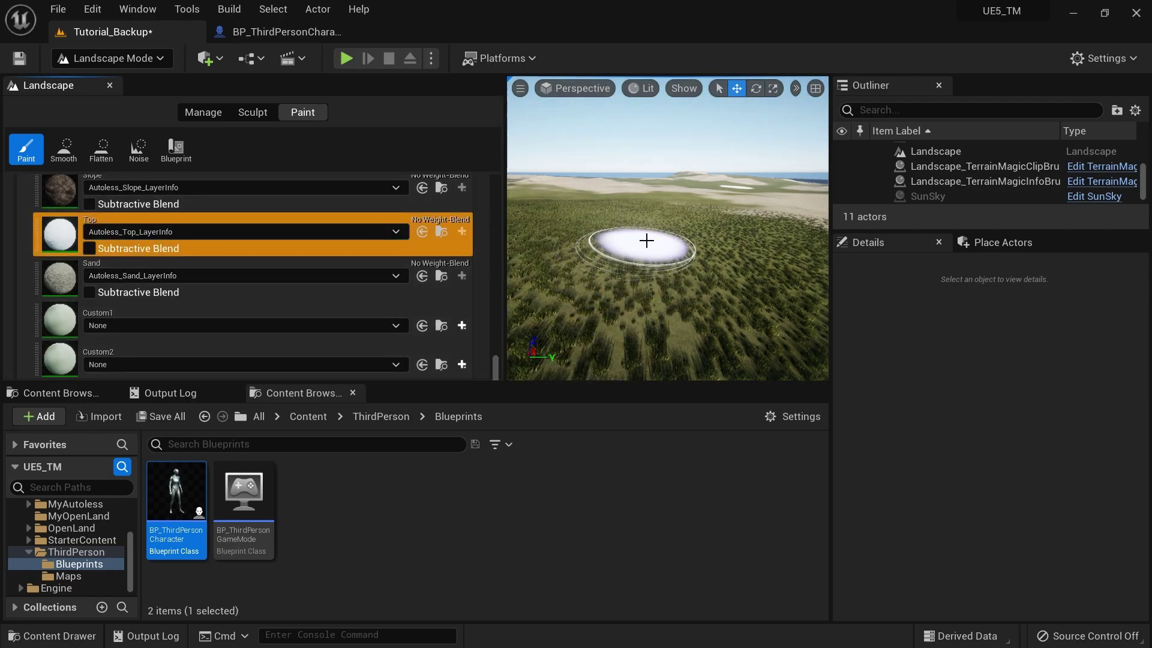
{"action": "mouse_move", "coordinate": [646, 240]}
{"action": "left_mouse_down"}
{"action": "mouse_move", "coordinate": [658, 234]}
{"action": "mouse_move", "coordinate": [612, 258]}
{"action": "mouse_move", "coordinate": [600, 281]}
{"action": "left_mouse_up"}
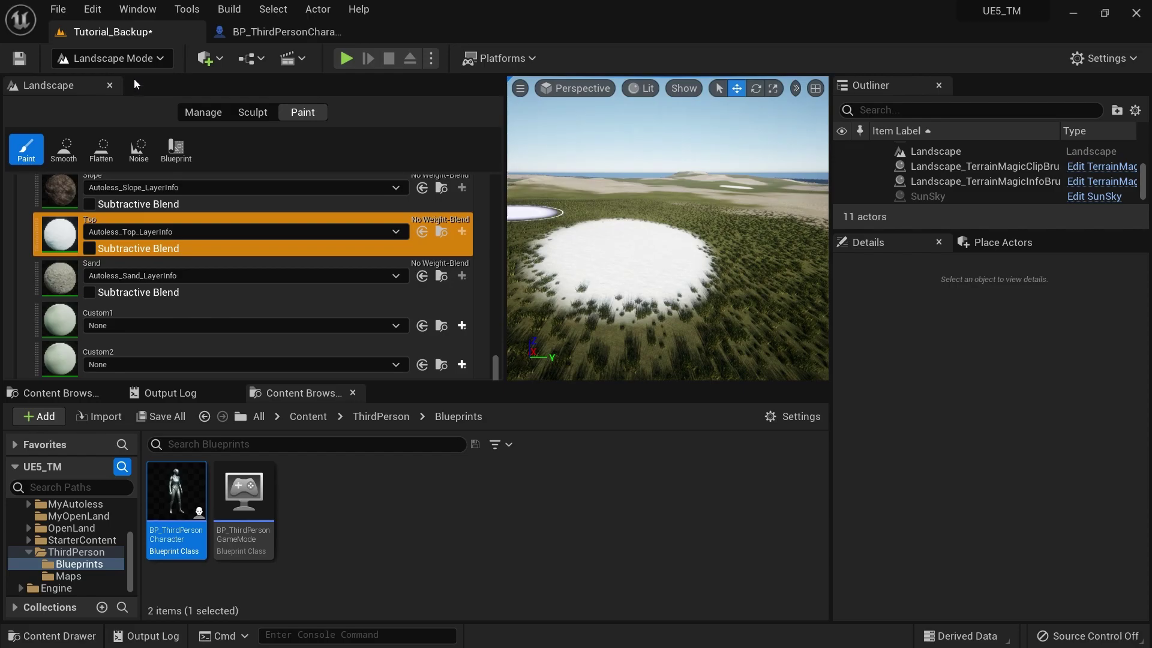
{"action": "left_click", "coordinate": [114, 58]}
{"action": "left_click", "coordinate": [118, 84]}
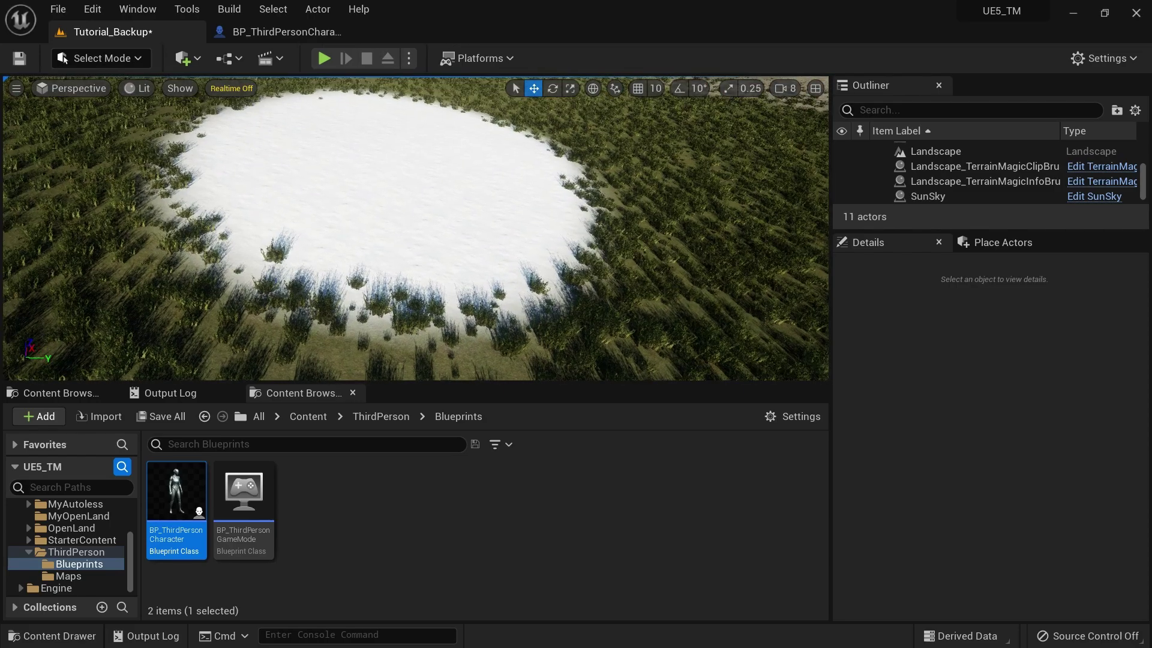
Play-test the character running around the white Top patch to check the printed paint layer names, and stop the session
{"action": "right_click_drag", "start_coordinate": [415, 228], "coordinate": [423, 129]}
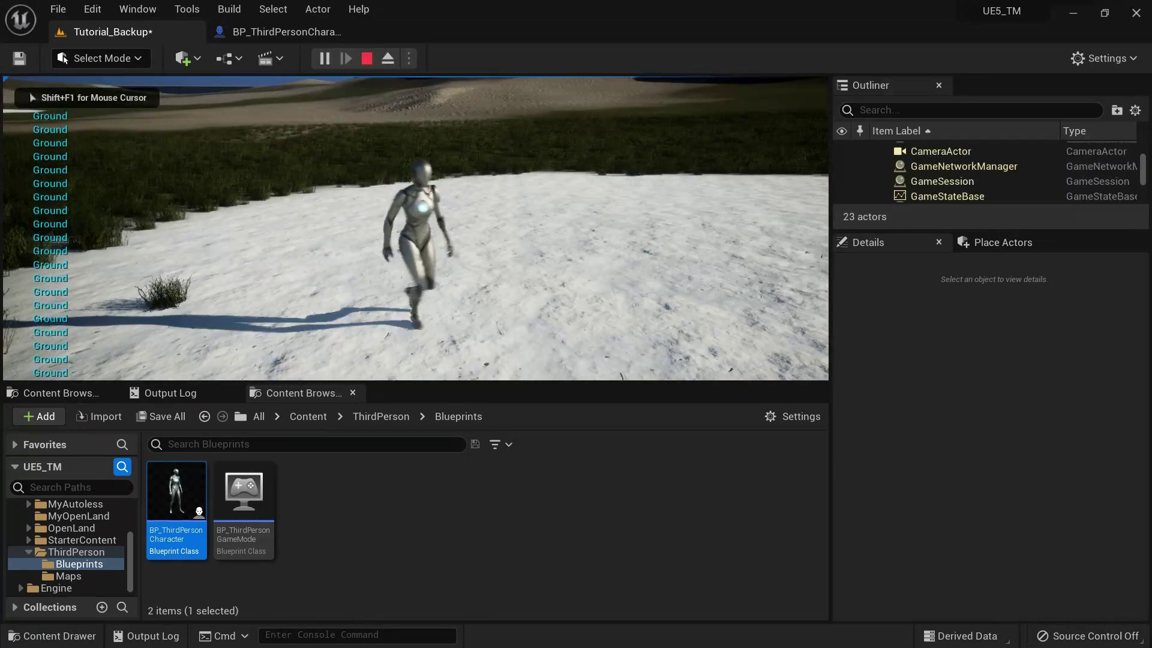
{"action": "key", "text": "w"}
{"action": "key", "text": "s"}
{"action": "key", "text": "w"}
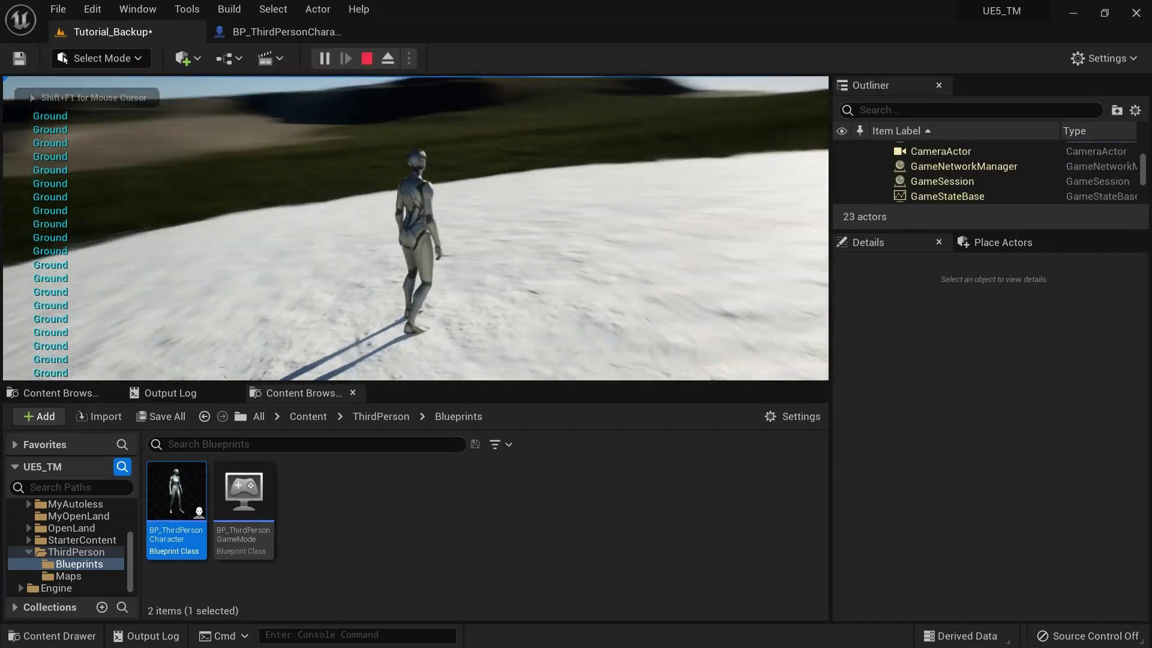
{"action": "key", "text": "s"}
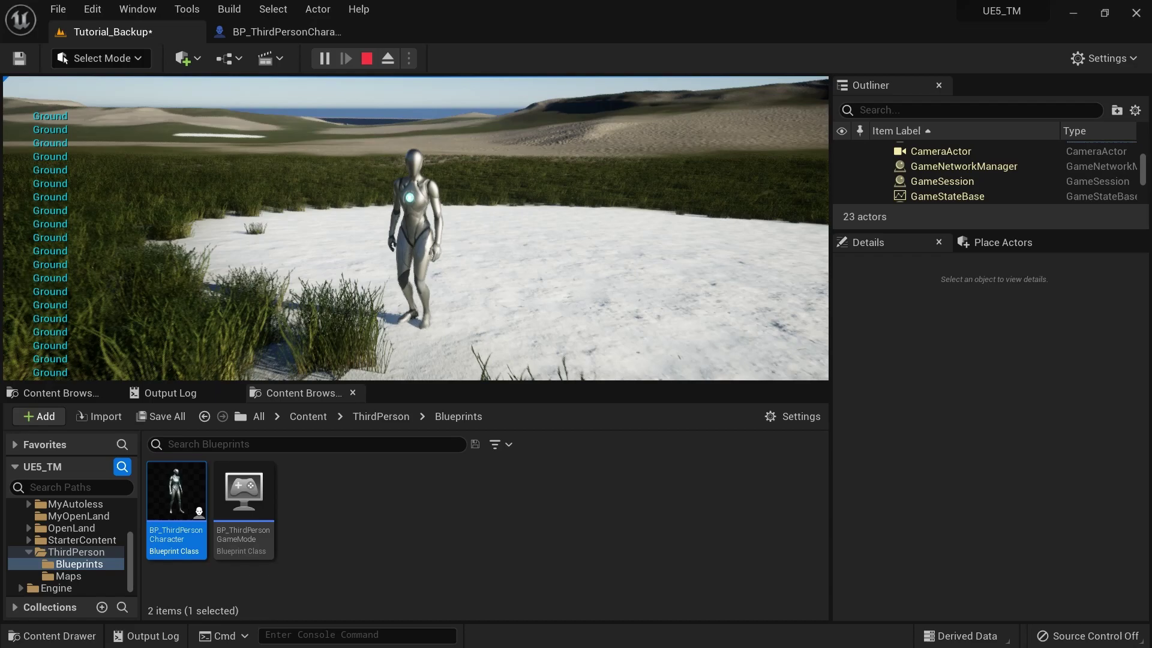
{"action": "key", "text": "w"}
{"action": "key", "text": "s"}
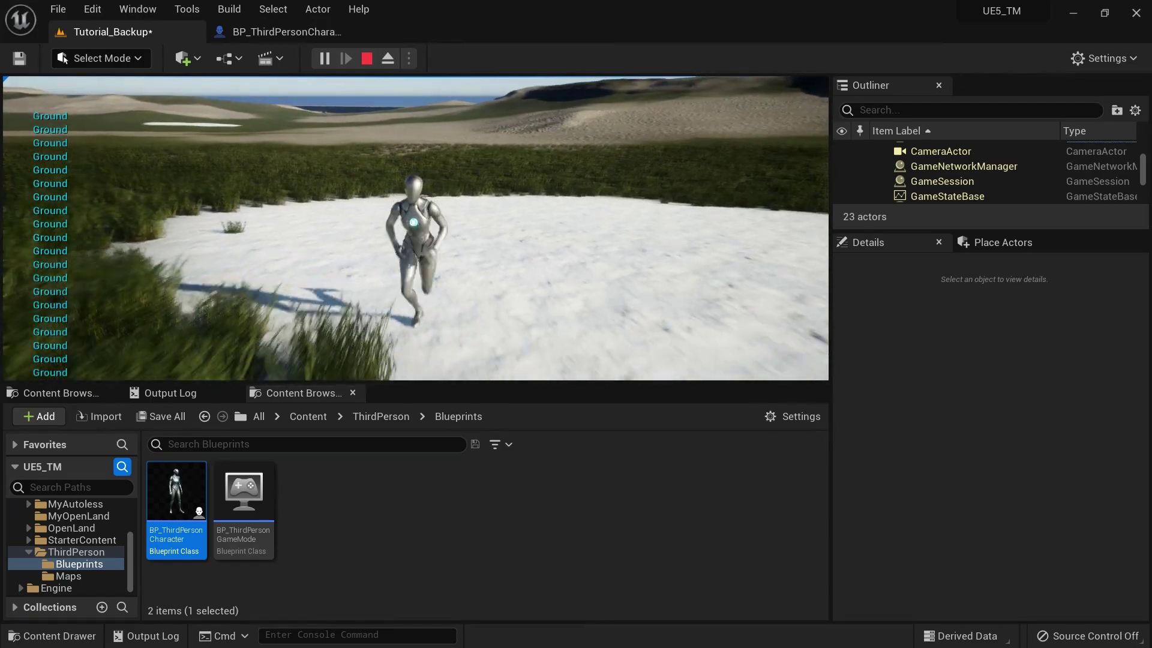
{"action": "key", "text": "a"}
{"action": "key", "text": "s"}
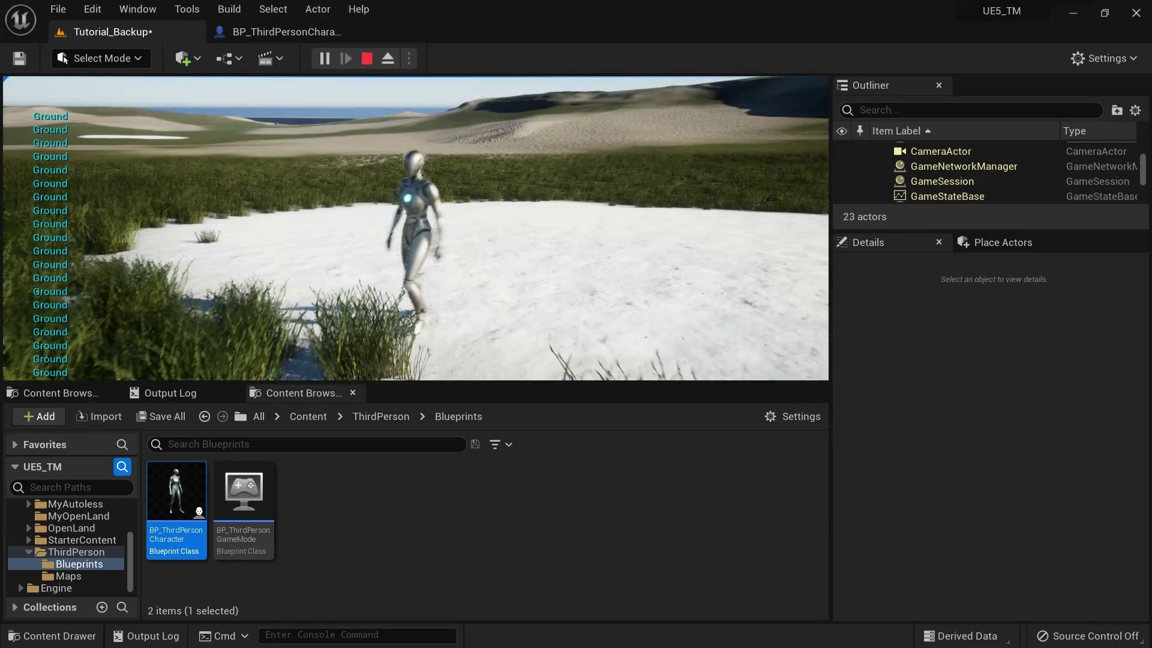
{"action": "key", "text": "s"}
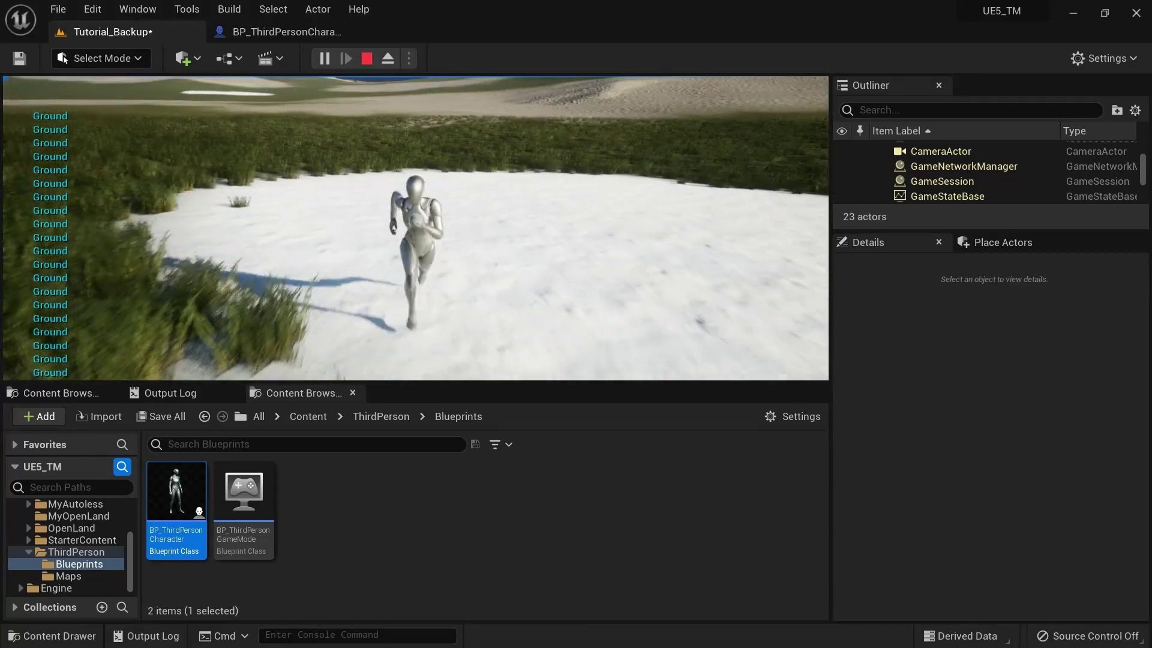
{"action": "key", "text": "Escape"}
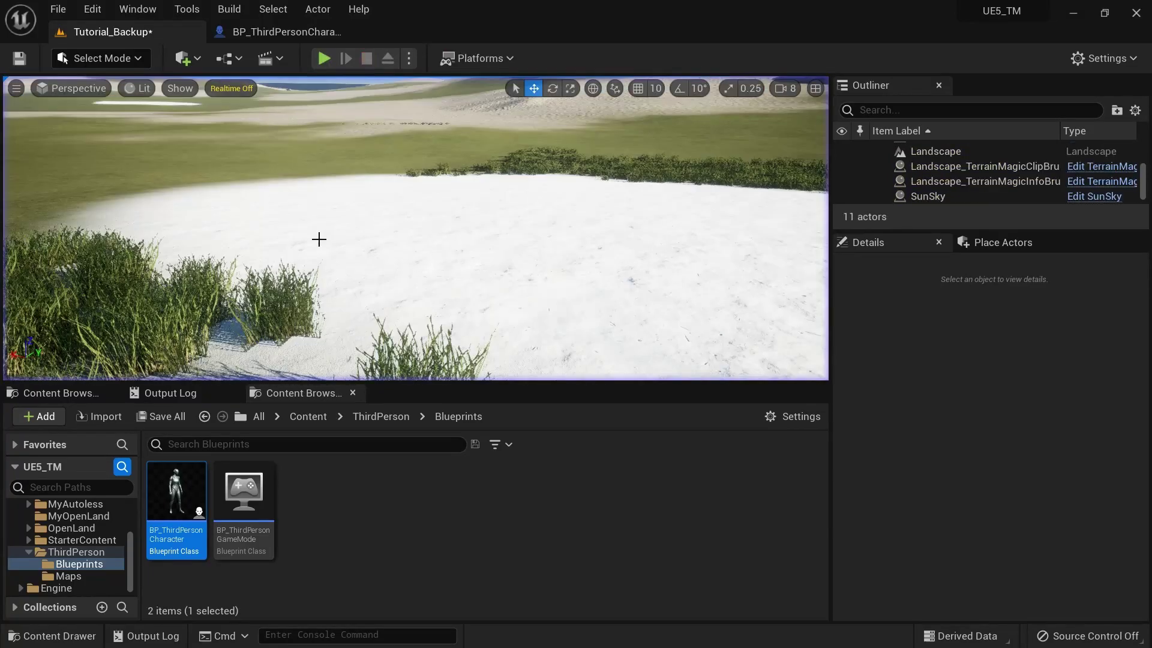
Add Top as a second additional paint layer to cache on the TerrainMagicInfoBrush actor and cache the paint layers again
{"action": "left_click", "coordinate": [1006, 183]}
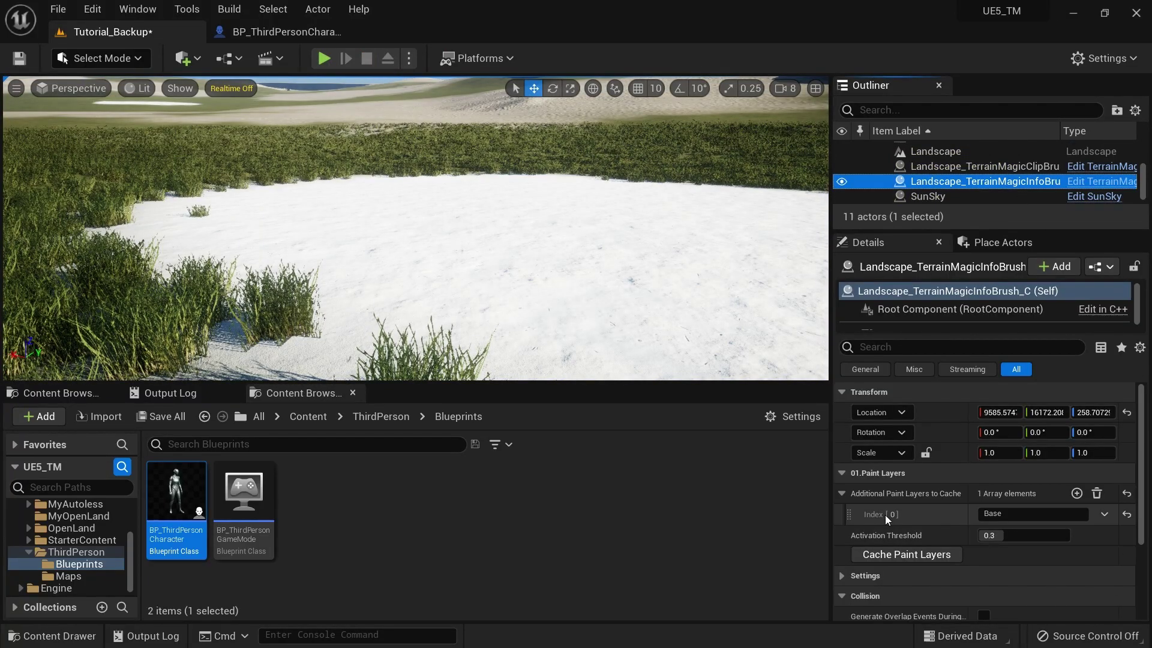
{"action": "left_click", "coordinate": [1077, 493]}
{"action": "left_click", "coordinate": [1003, 536]}
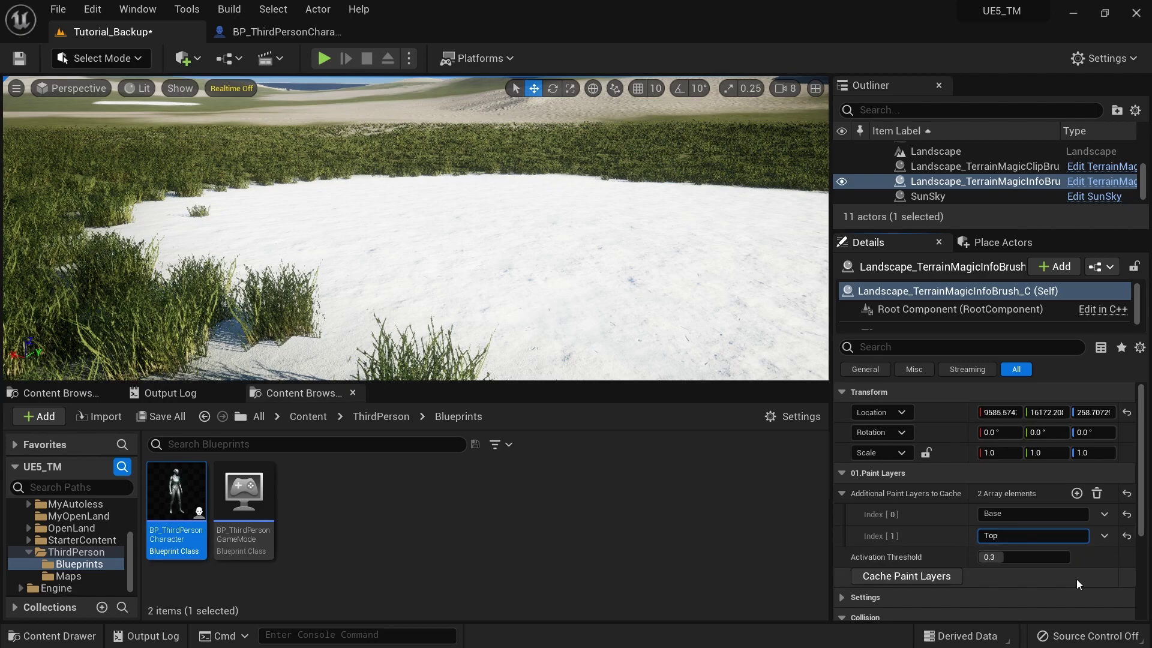
{"action": "left_click", "coordinate": [921, 580]}
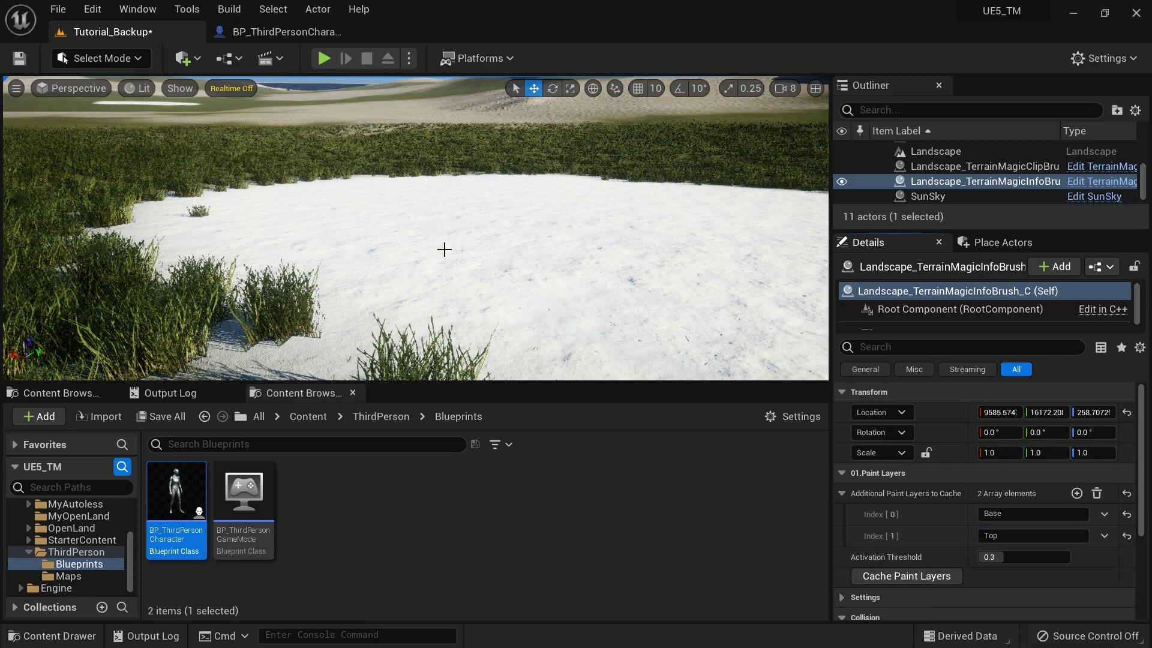
Play-test the character between the white patch and the surrounding grass to recheck the printed paint layer names, and stop the session
{"action": "scroll", "coordinate": [444, 251], "scroll_direction": "up", "scroll_amount": 5}
{"action": "key", "text": "alt+p"}
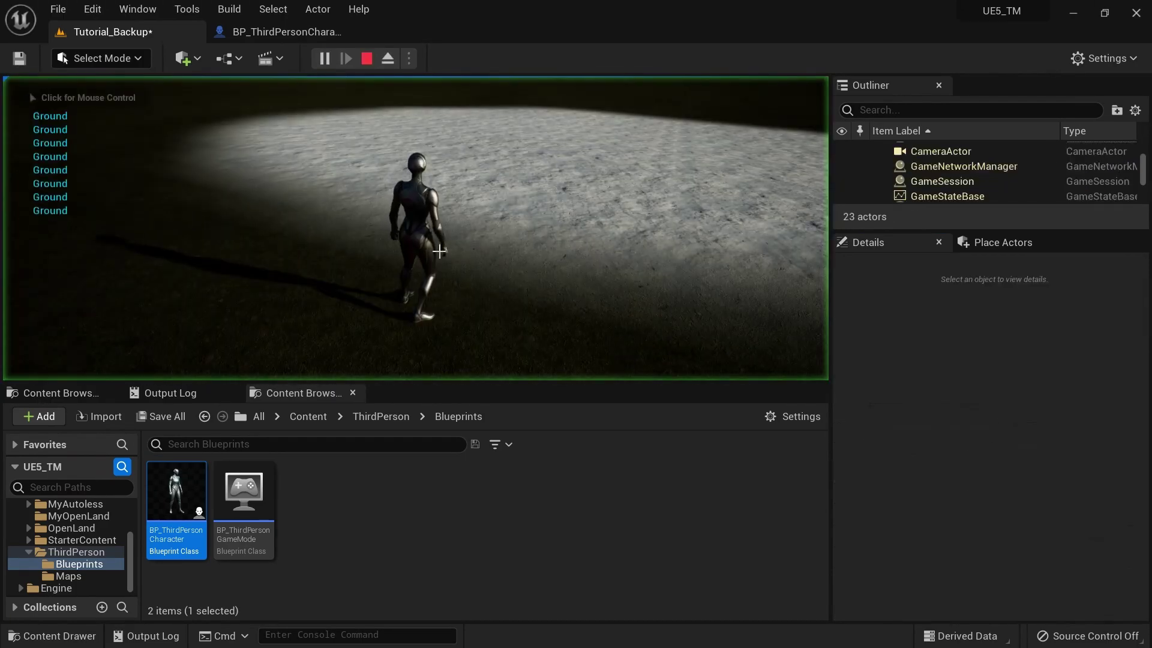
{"action": "key", "text": "w"}
{"action": "key", "text": "s"}
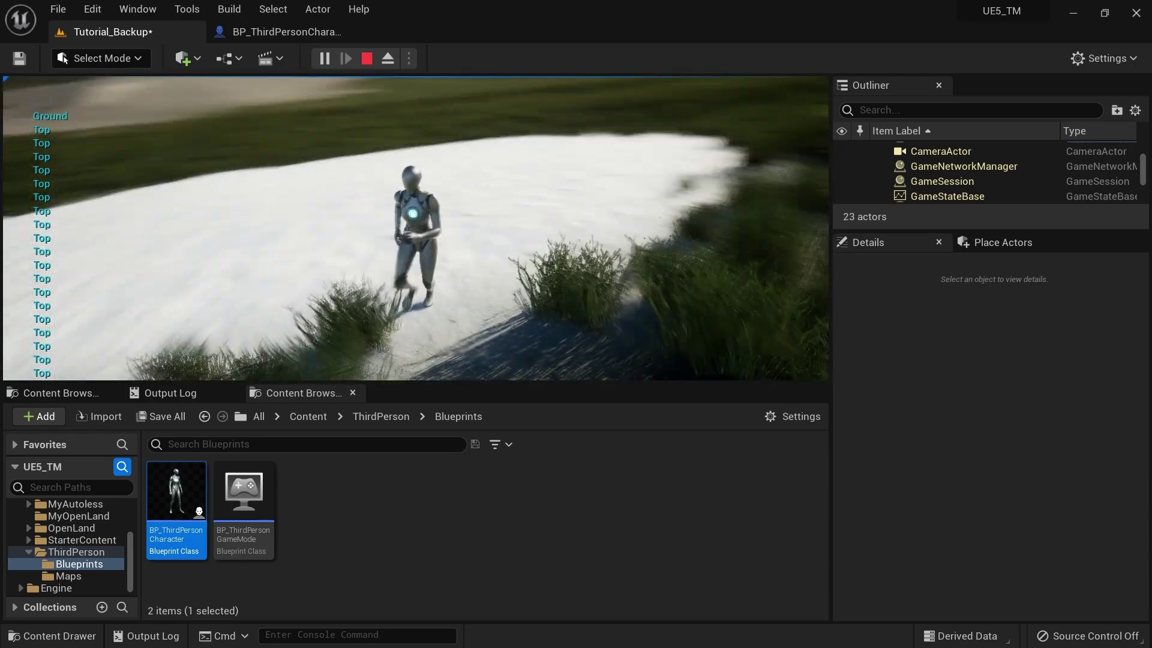
{"action": "key", "text": "Escape"}
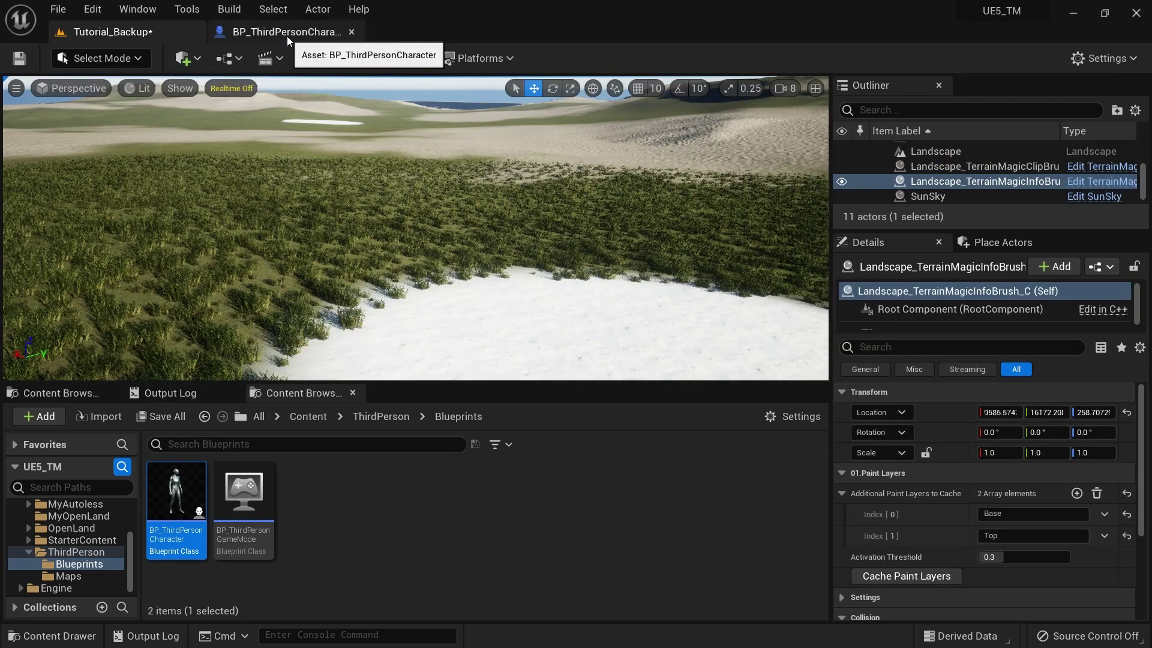
Examine the Find Landscape Paint Layer node and its outputs in the BP_ThirdPersonCharacter event graph, and return to the Tutorial_Backup level
{"action": "left_click", "coordinate": [287, 33]}
{"action": "scroll", "coordinate": [369, 396], "scroll_direction": "up", "scroll_amount": 1}
{"action": "scroll", "coordinate": [369, 396], "scroll_direction": "down", "scroll_amount": 1}
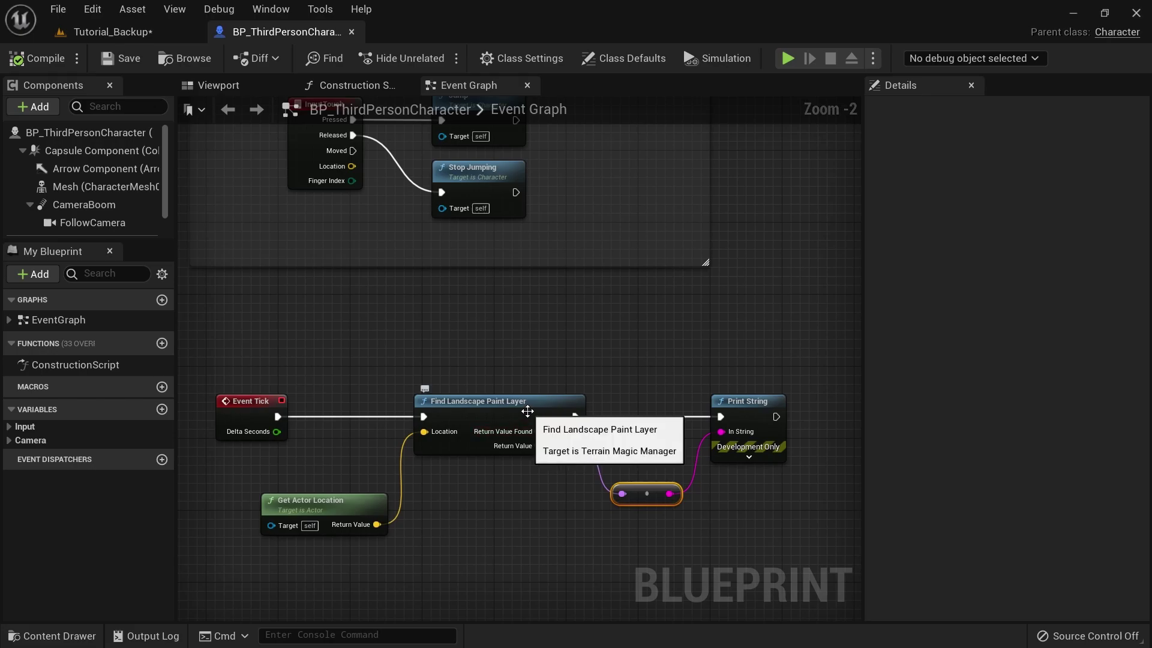
{"action": "scroll", "coordinate": [247, 406], "scroll_direction": "up", "scroll_amount": 1}
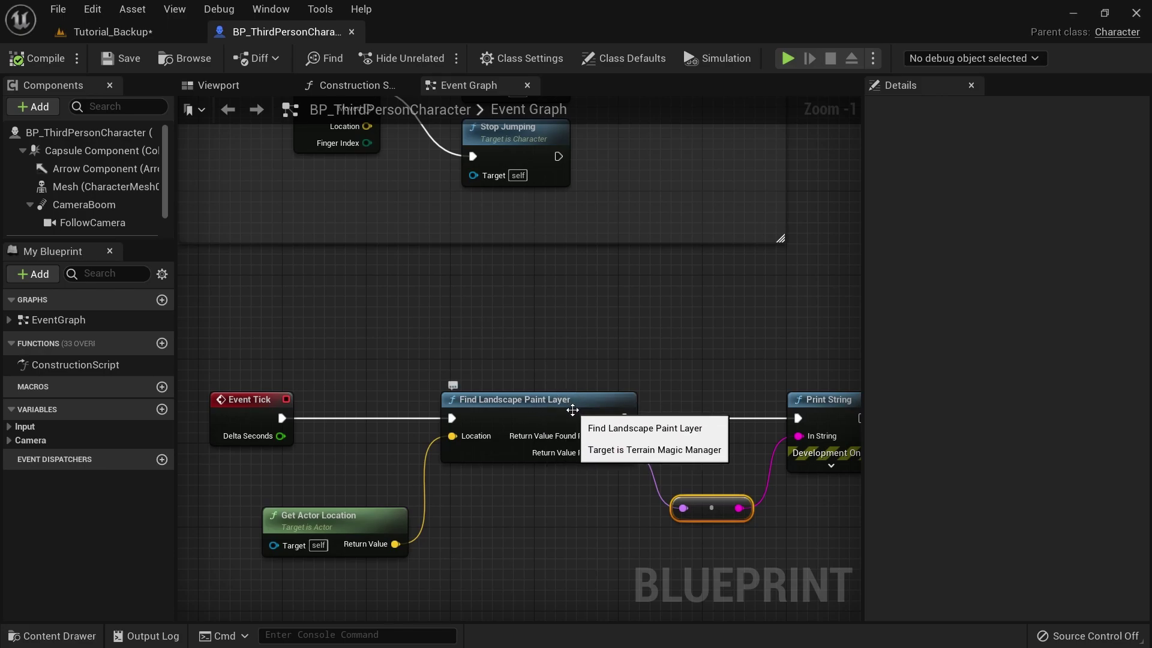
{"action": "right_click_drag", "start_coordinate": [783, 423], "coordinate": [617, 424]}
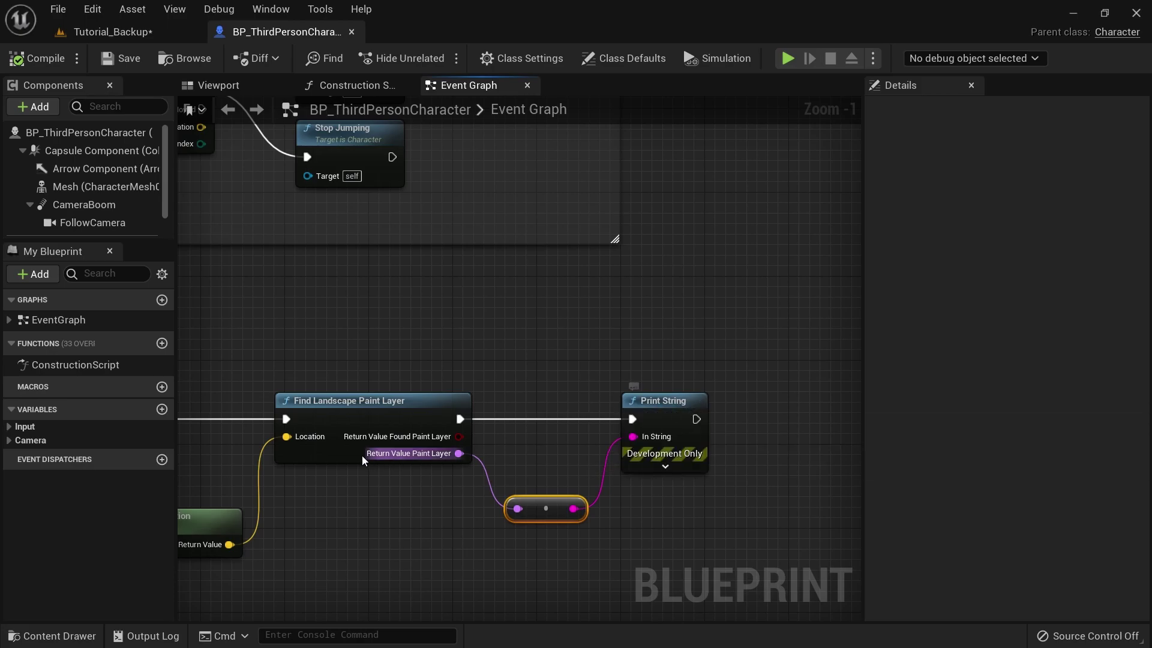
{"action": "scroll", "coordinate": [724, 466], "scroll_direction": "down", "scroll_amount": 2}
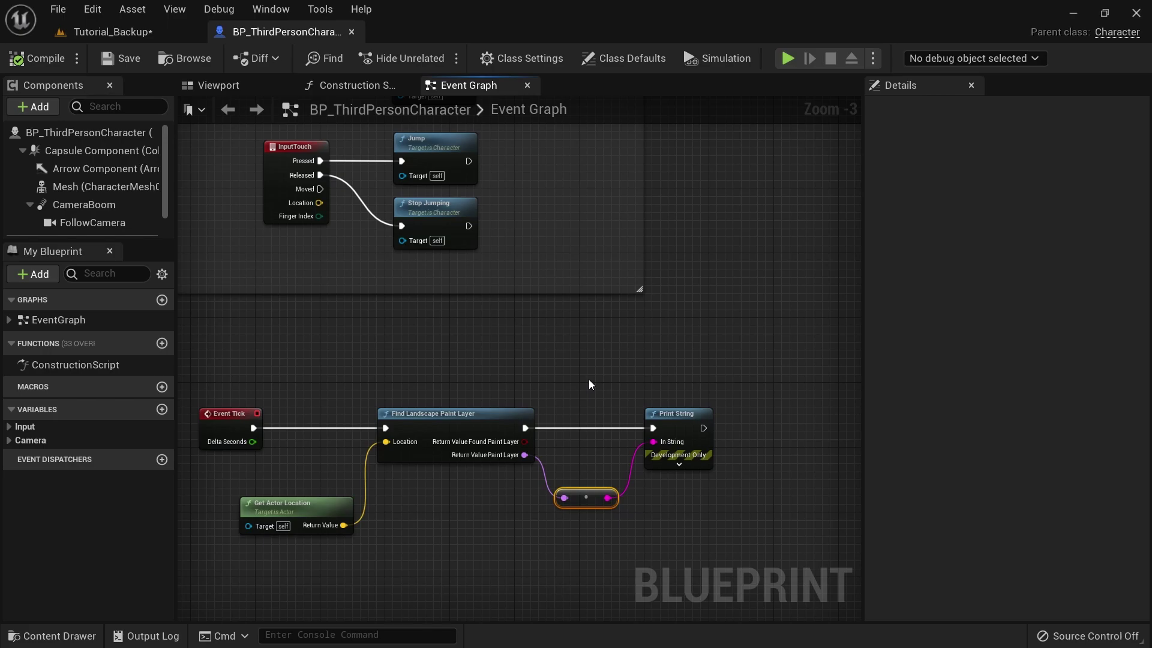
{"action": "scroll", "coordinate": [502, 432], "scroll_direction": "up", "scroll_amount": 3}
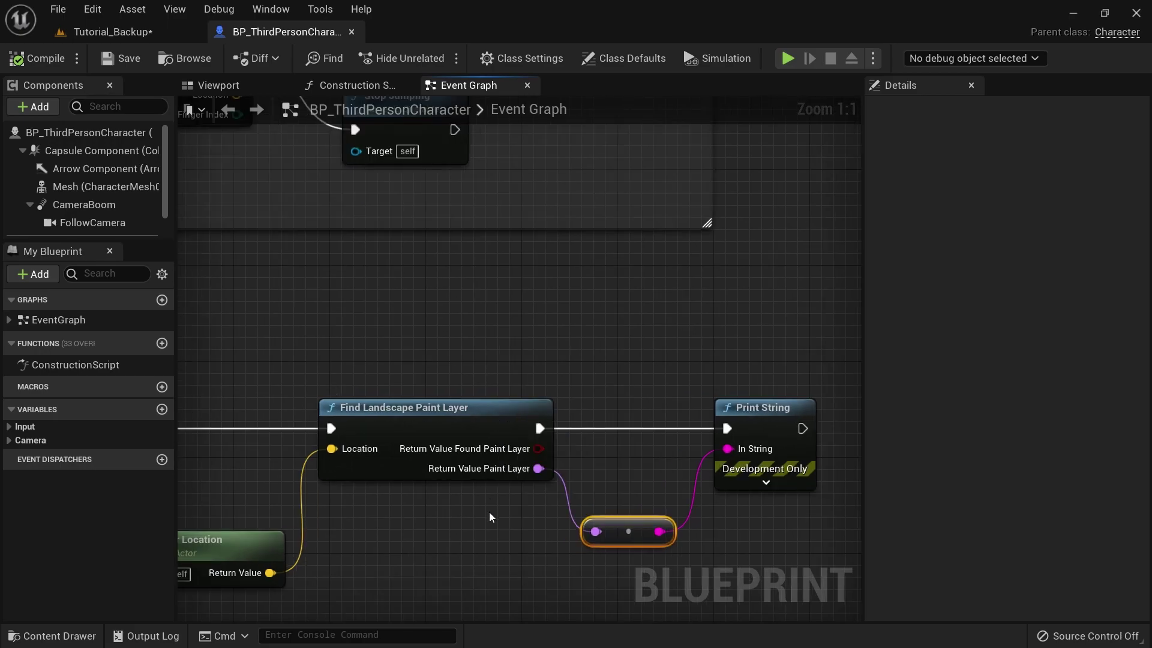
{"action": "left_click", "coordinate": [97, 33]}
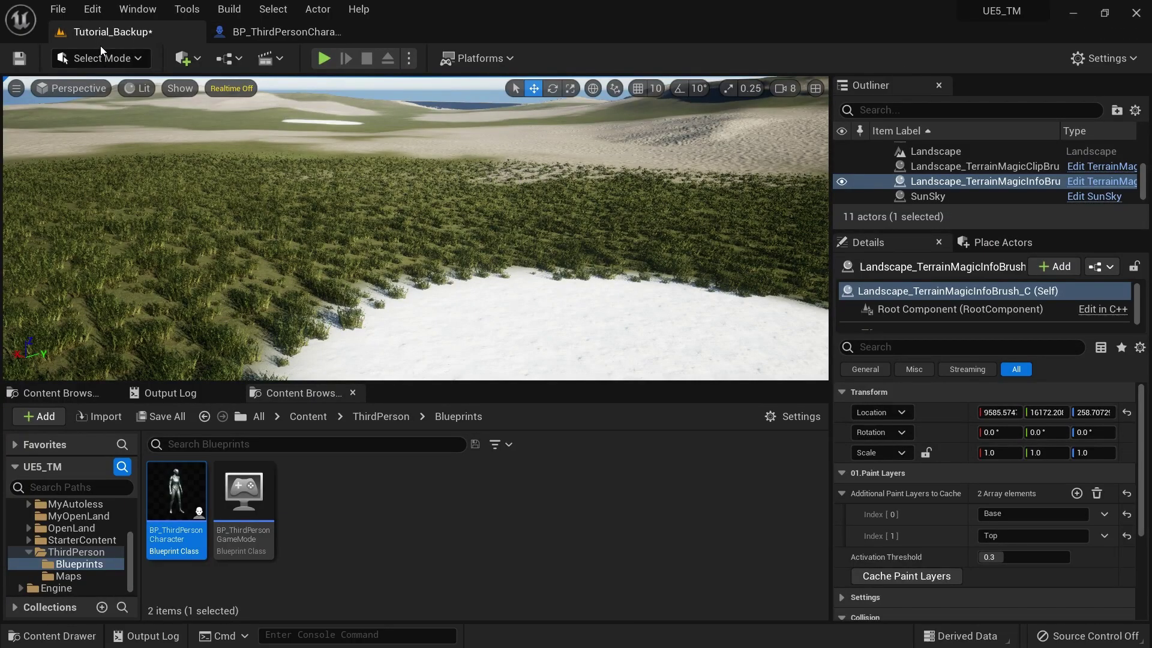